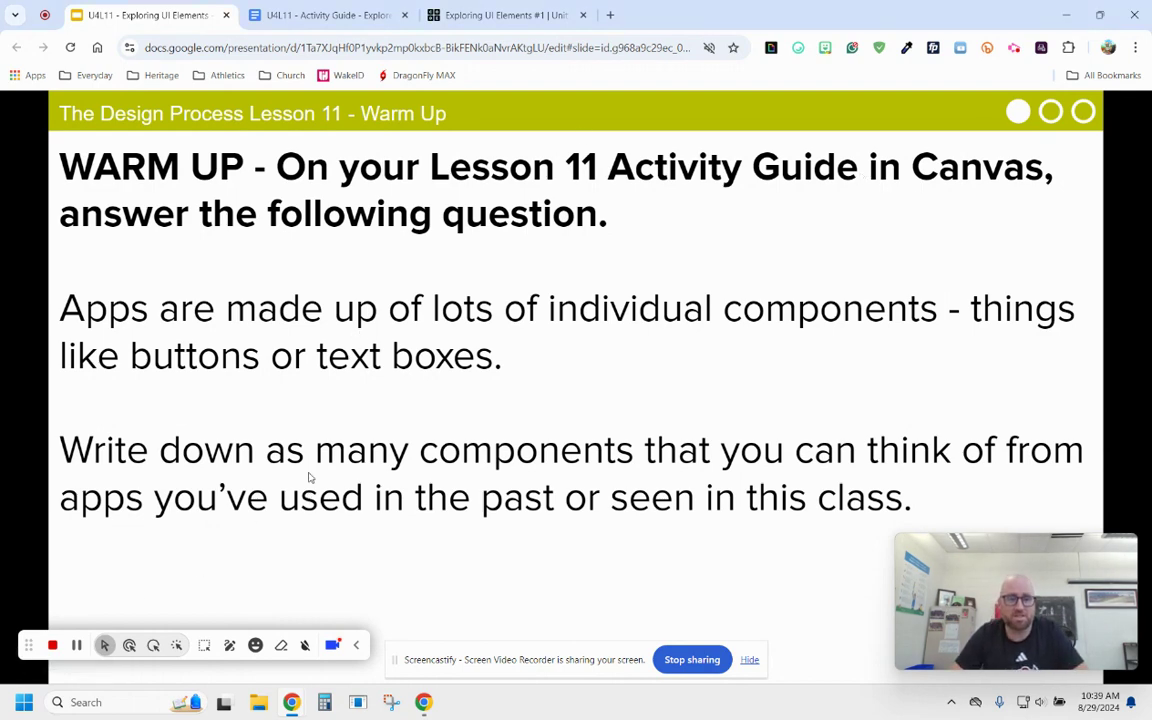
Step: Look through the slides around the Lesson 11 warm-up and return to the warm-up question slide
key("Left")
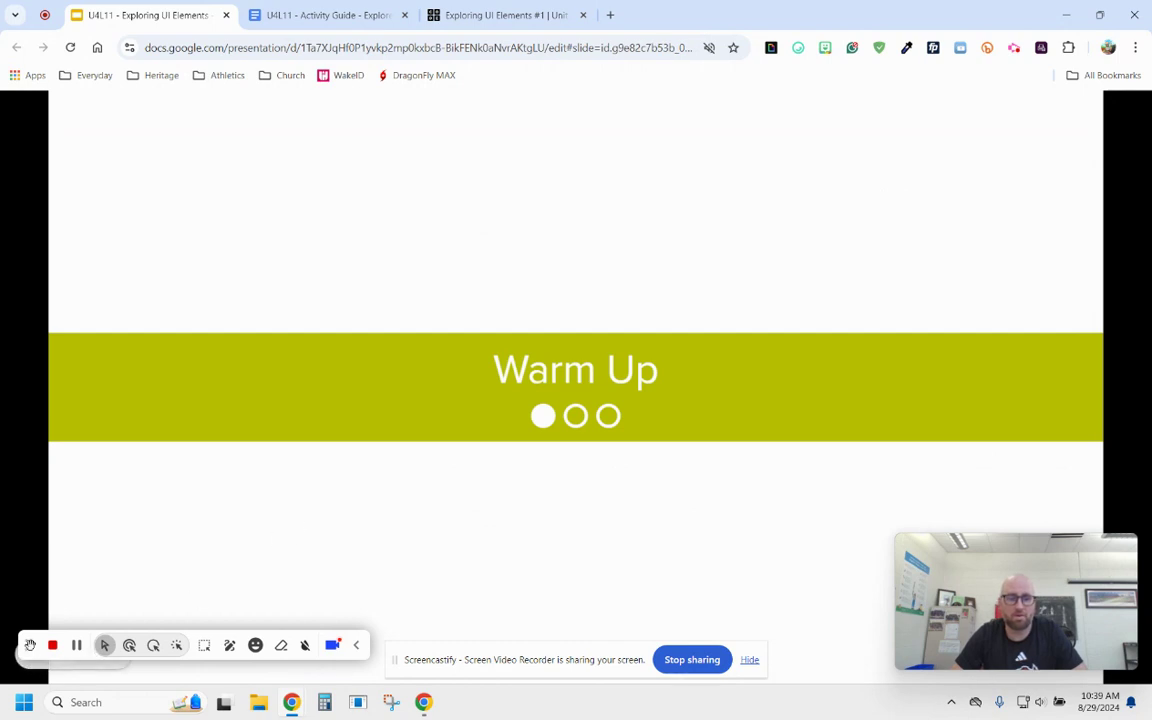
left_click_drag(30, 645, 24, 179)
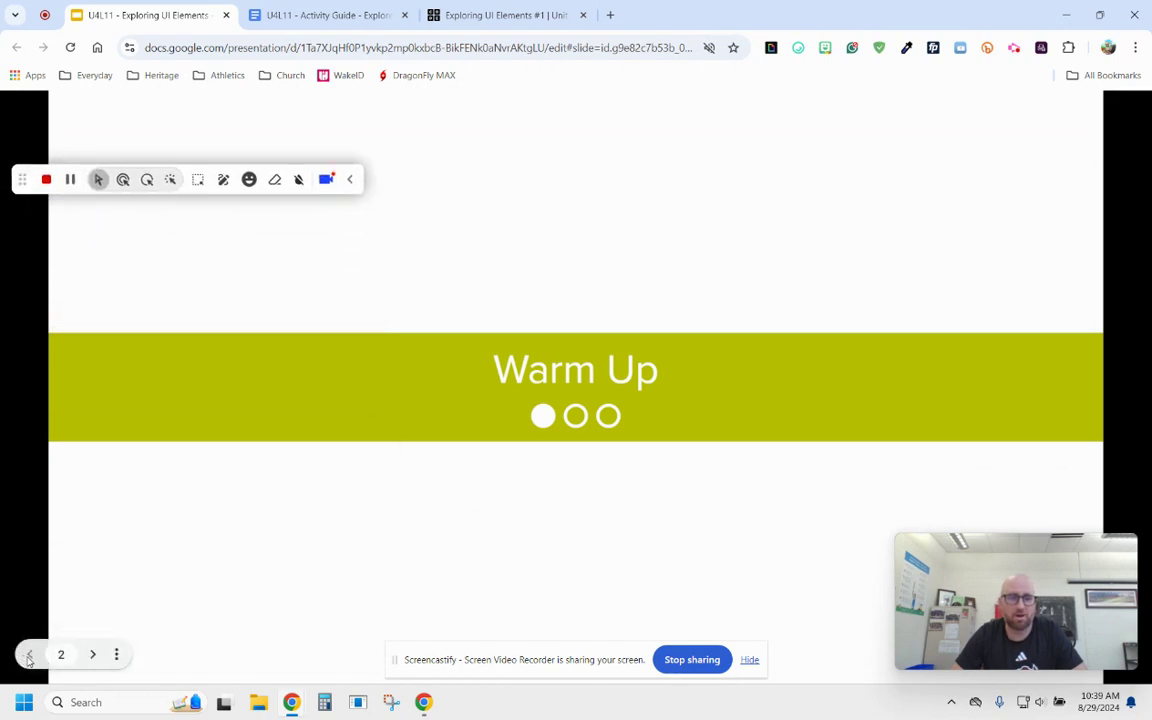
left_click(89, 654)
left_click(89, 654)
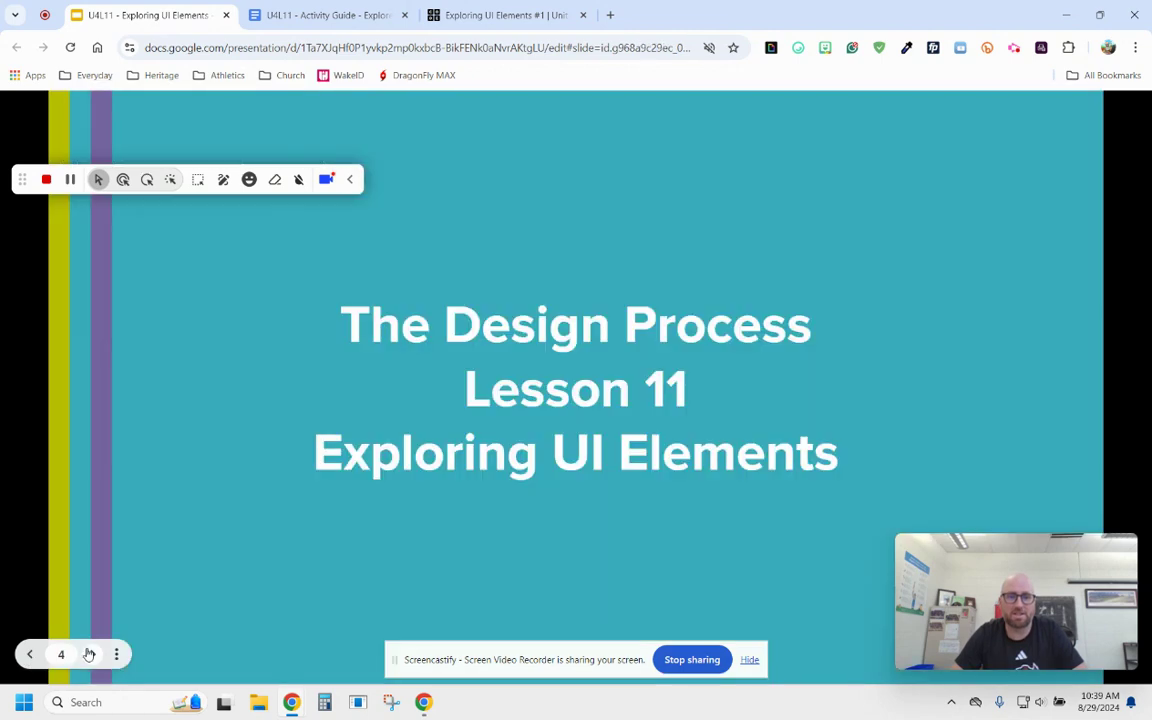
left_click(32, 654)
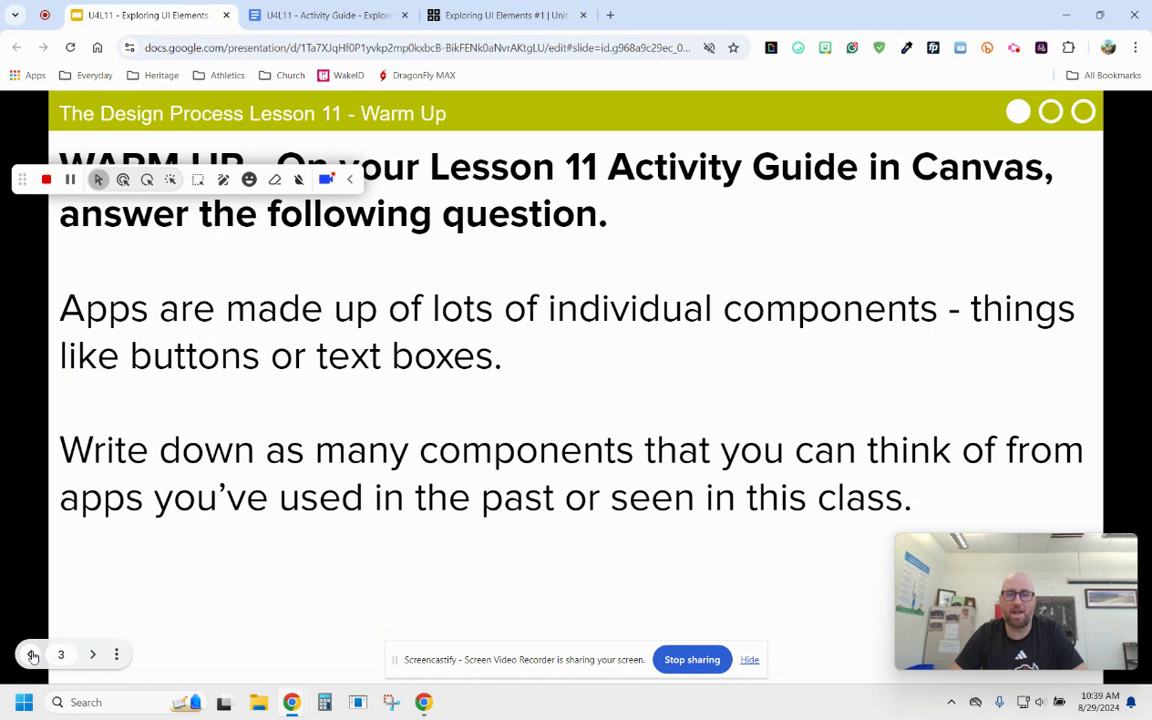
mouse_move(23, 178)
left_mouse_down()
mouse_move(33, 393)
mouse_move(8, 627)
mouse_move(19, 656)
left_mouse_up()
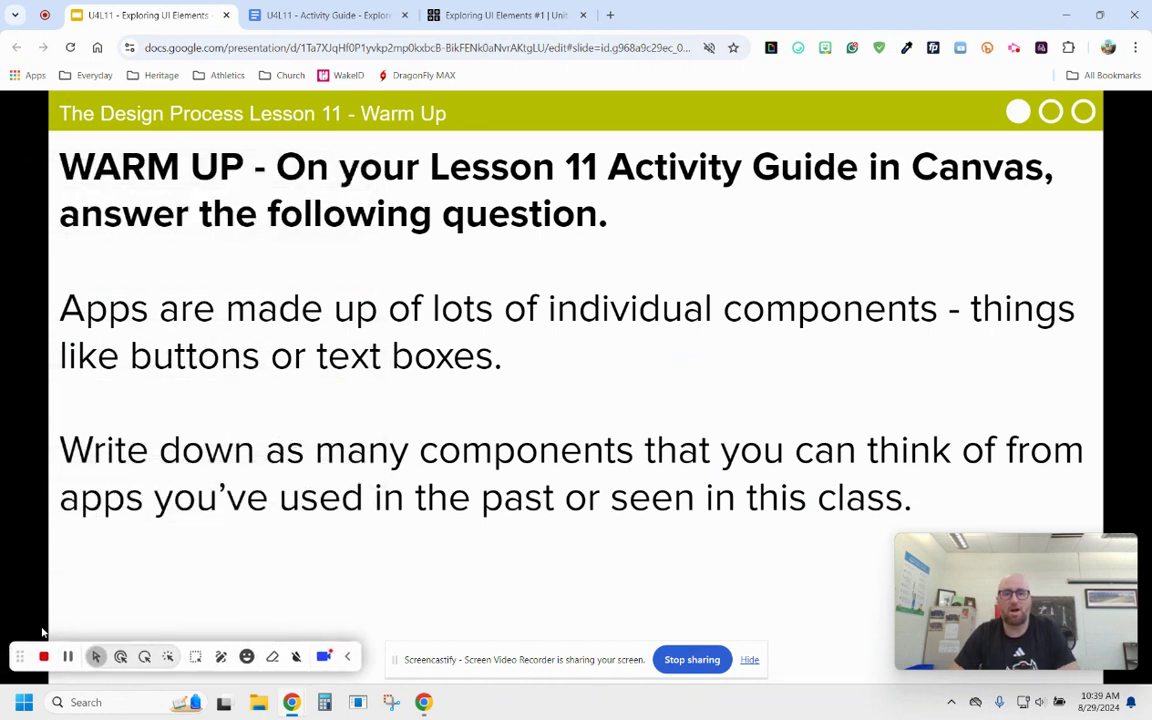
Step: Open the Explore UI Elements activity guide and review its Warm Up section and UI Elements instructions
left_click(330, 15)
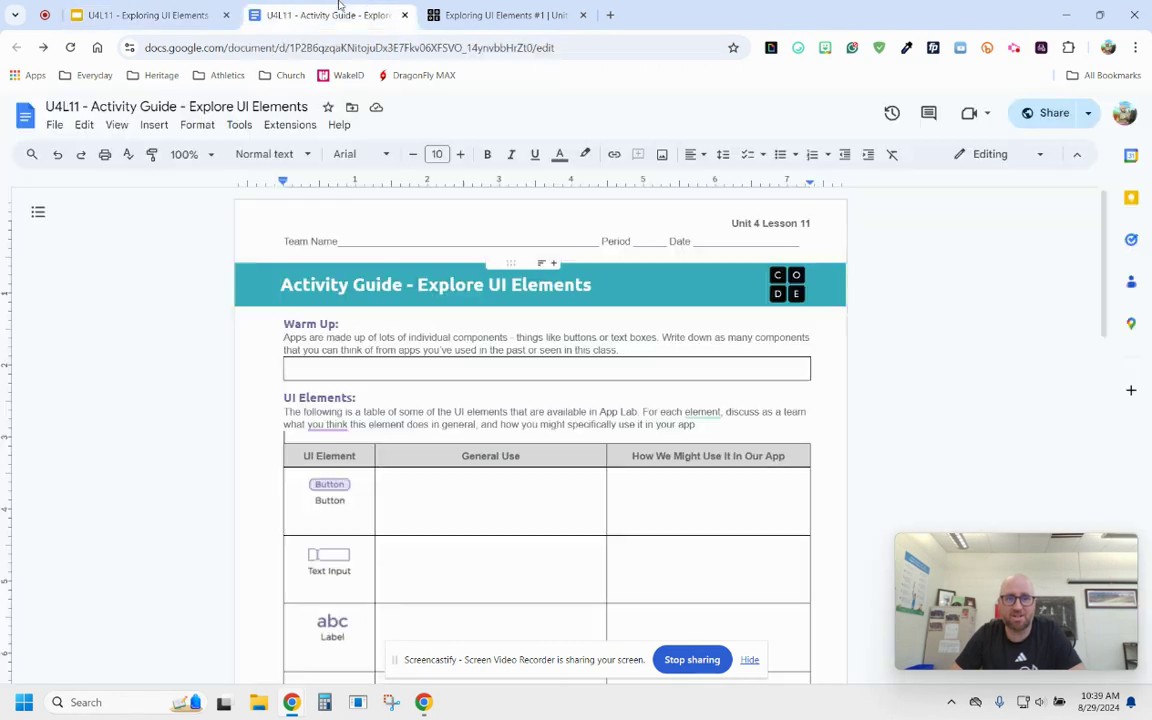
left_click(324, 337)
left_click_drag(290, 322, 655, 359)
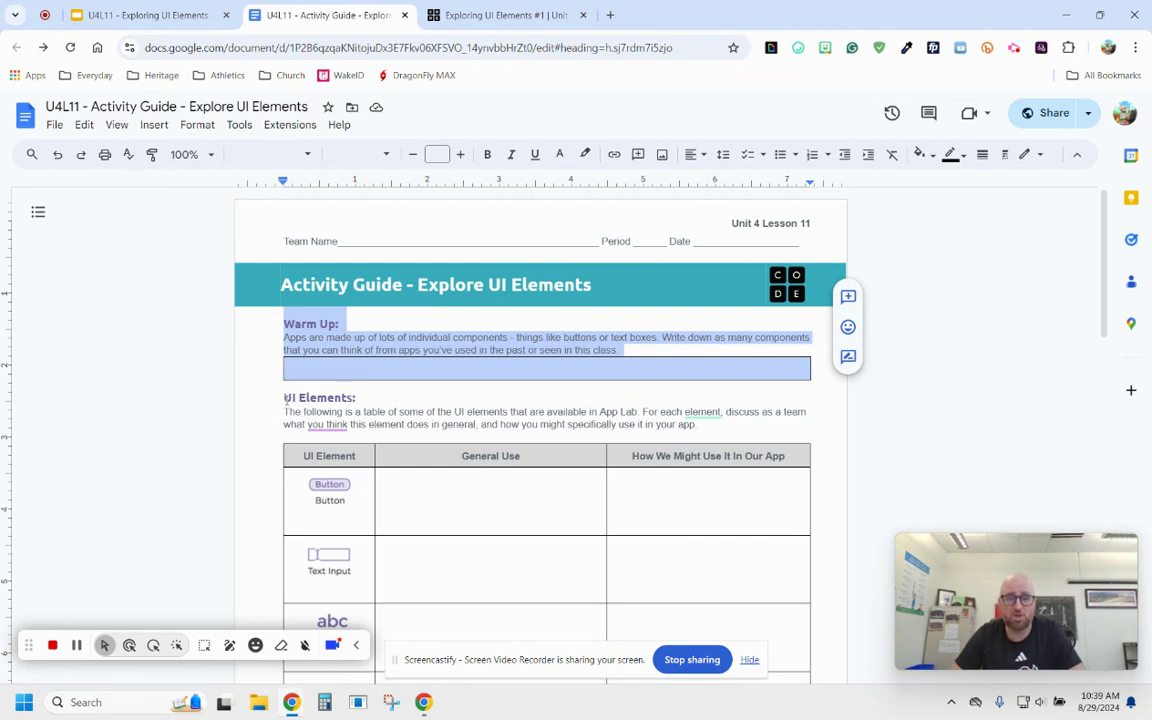
left_click_drag(286, 399, 617, 437)
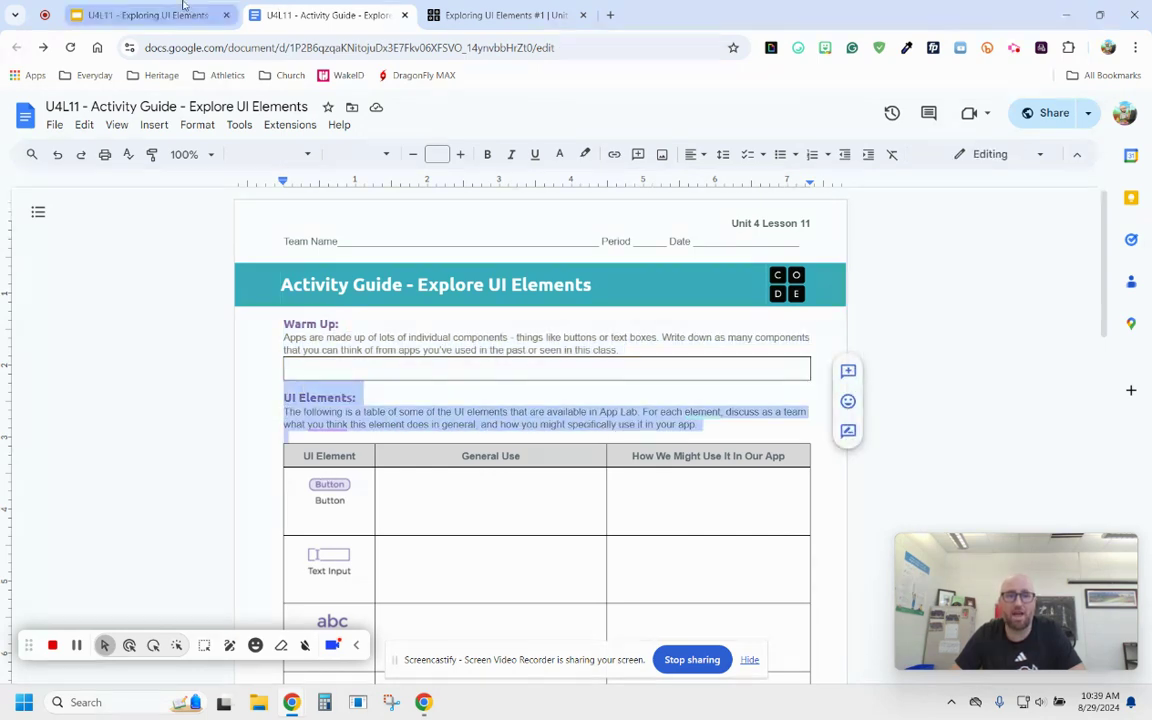
Step: Return to the lesson presentation and advance to the App Exploration slide
left_click(145, 15)
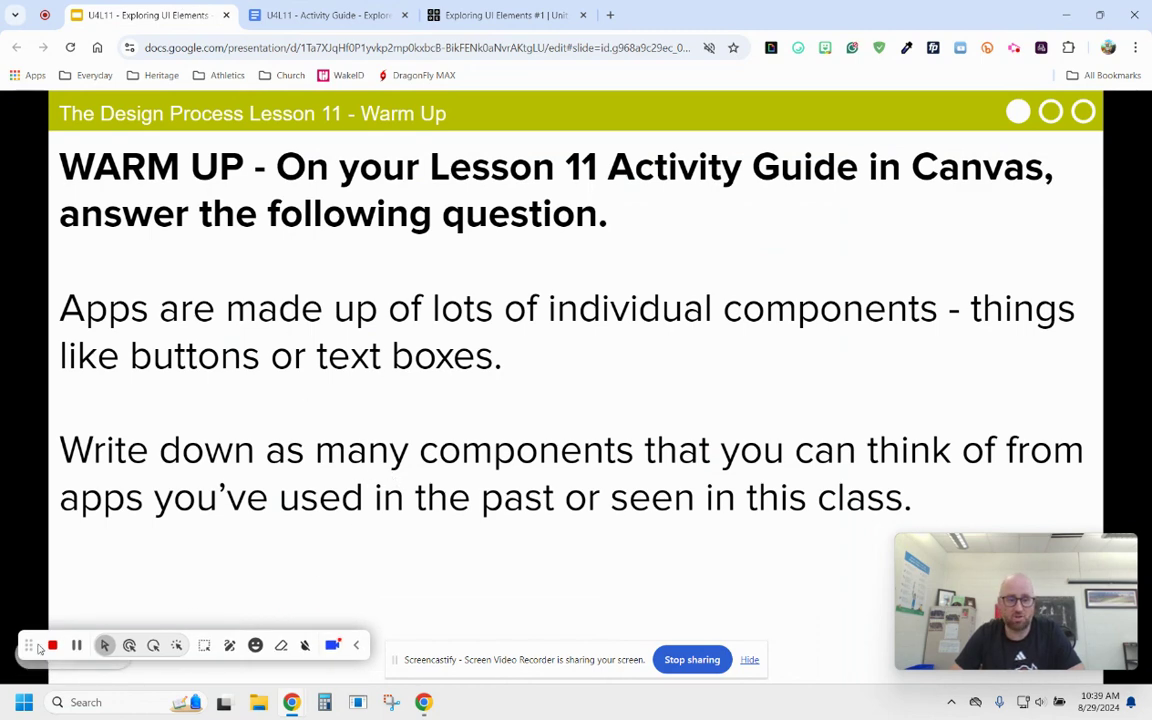
left_click(92, 656)
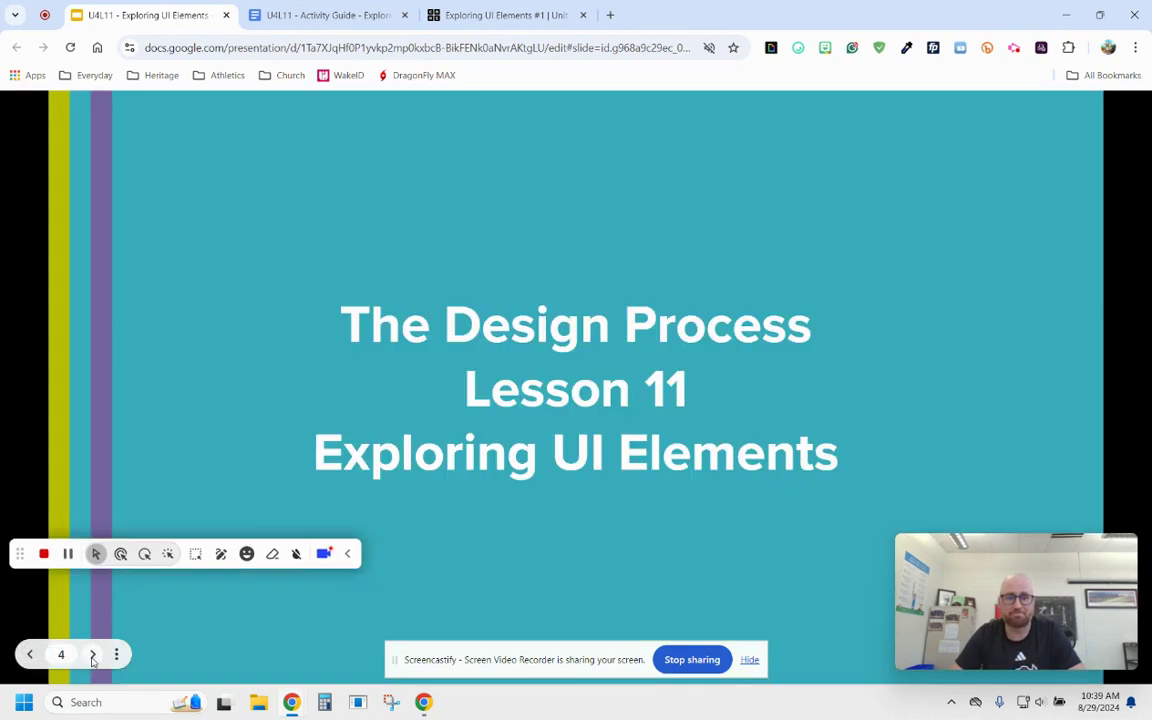
left_click(92, 656)
left_click(92, 656)
left_click(92, 656)
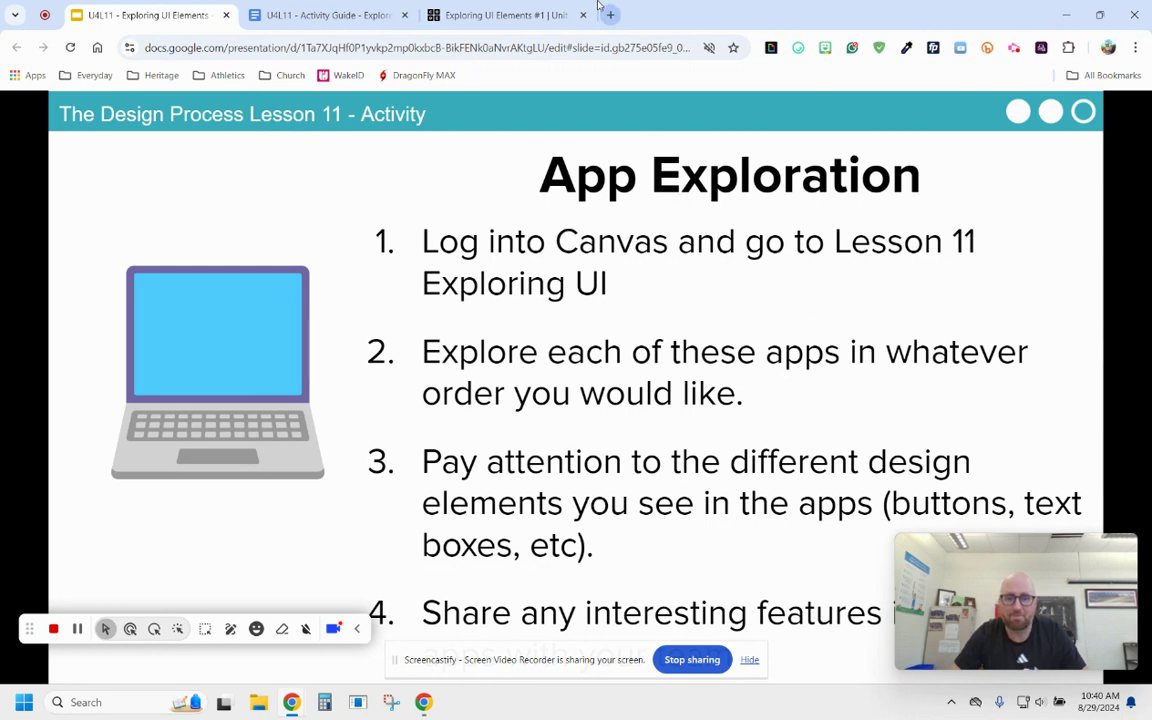
Step: Switch to the Code.org Exploring UI Elements lesson and view the example apps on levels 5 and 3
left_click(548, 15)
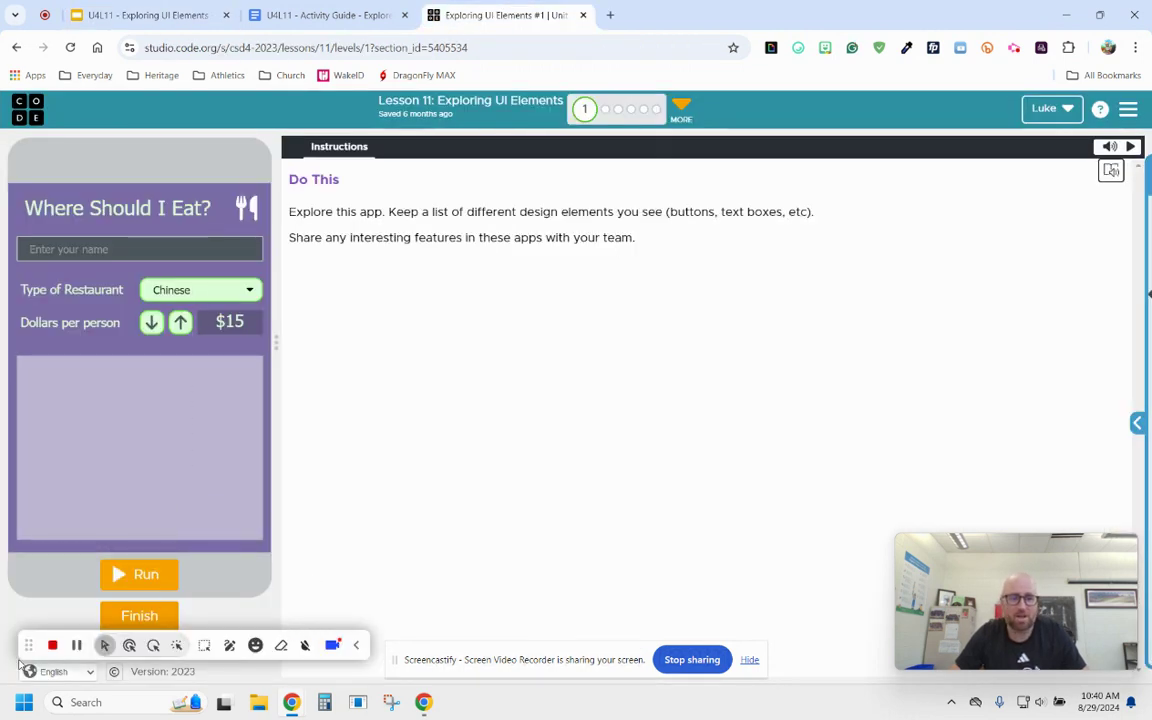
left_click_drag(28, 645, 28, 114)
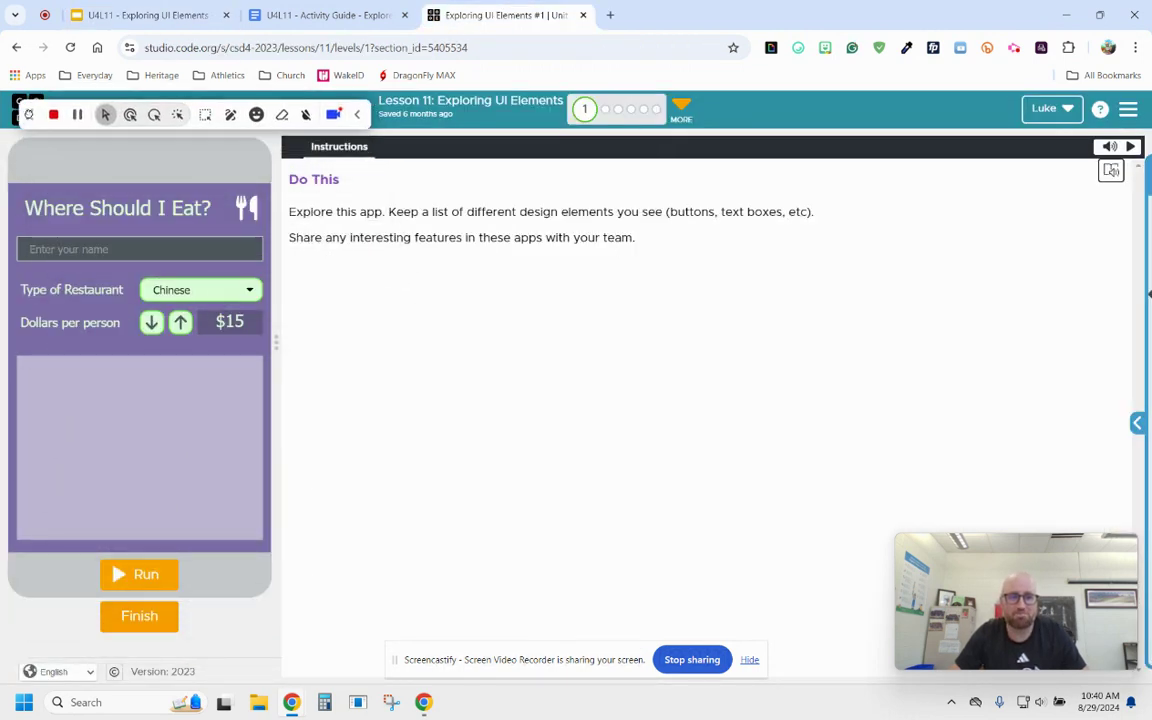
left_click(643, 111)
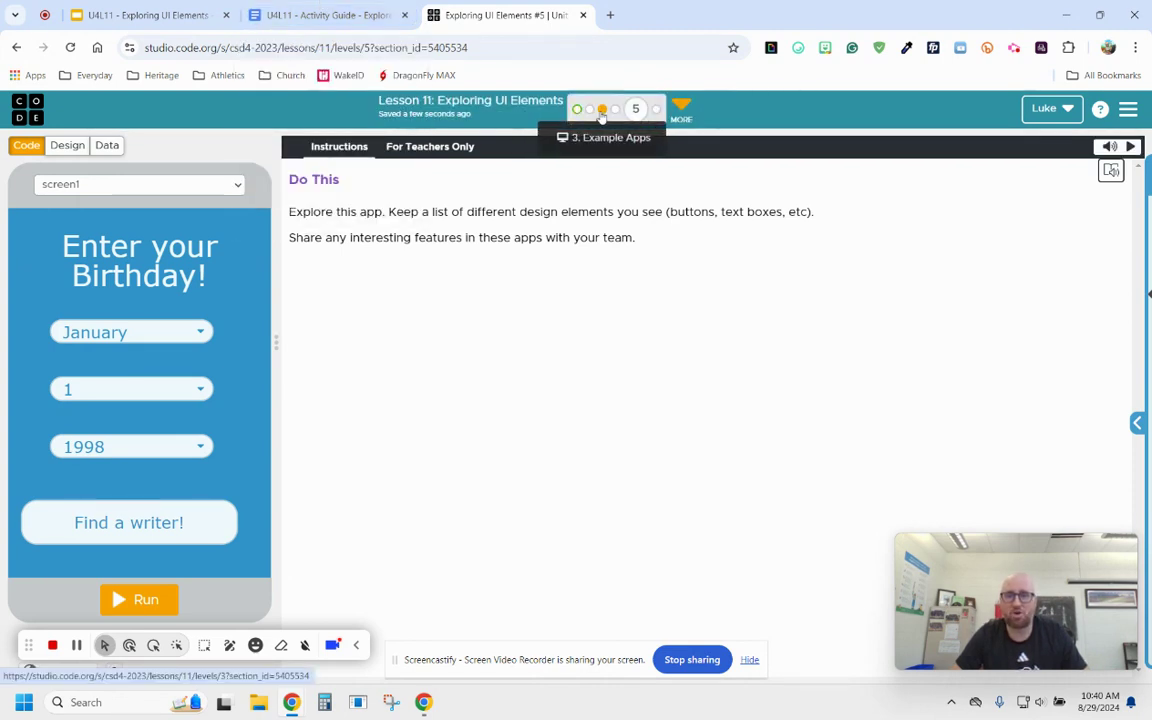
left_click(601, 110)
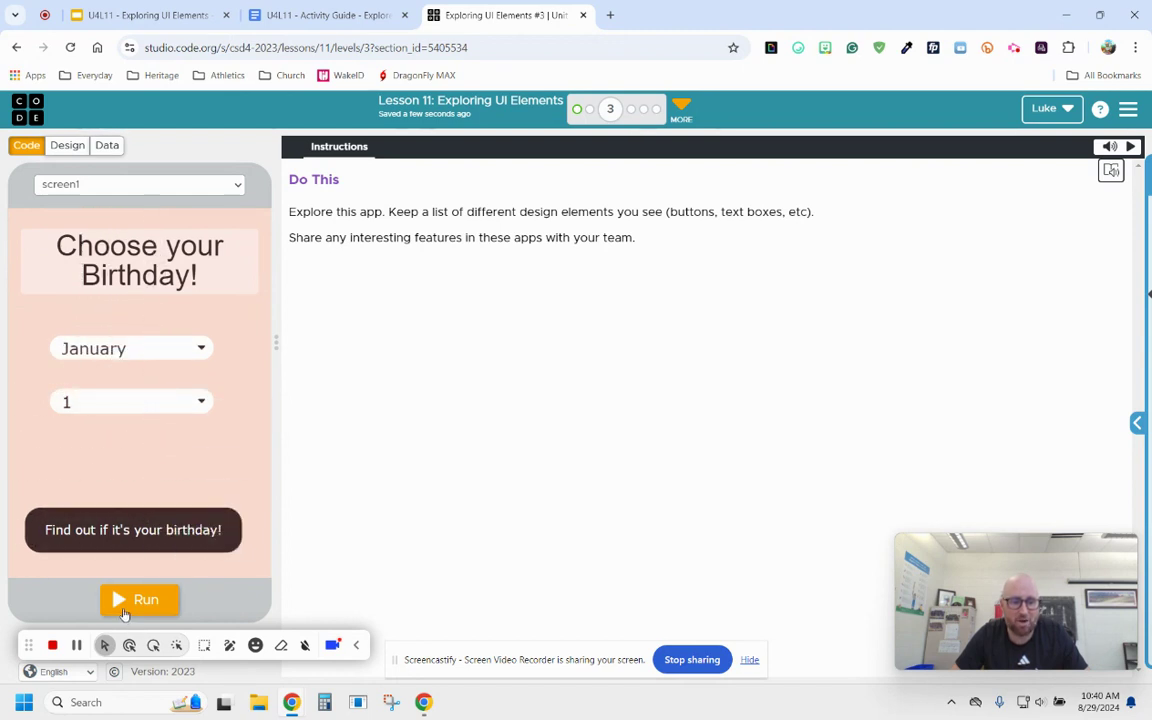
Step: Inspect the birthday app in design and data modes, display its "happy" screen, and return to code mode
left_click(70, 148)
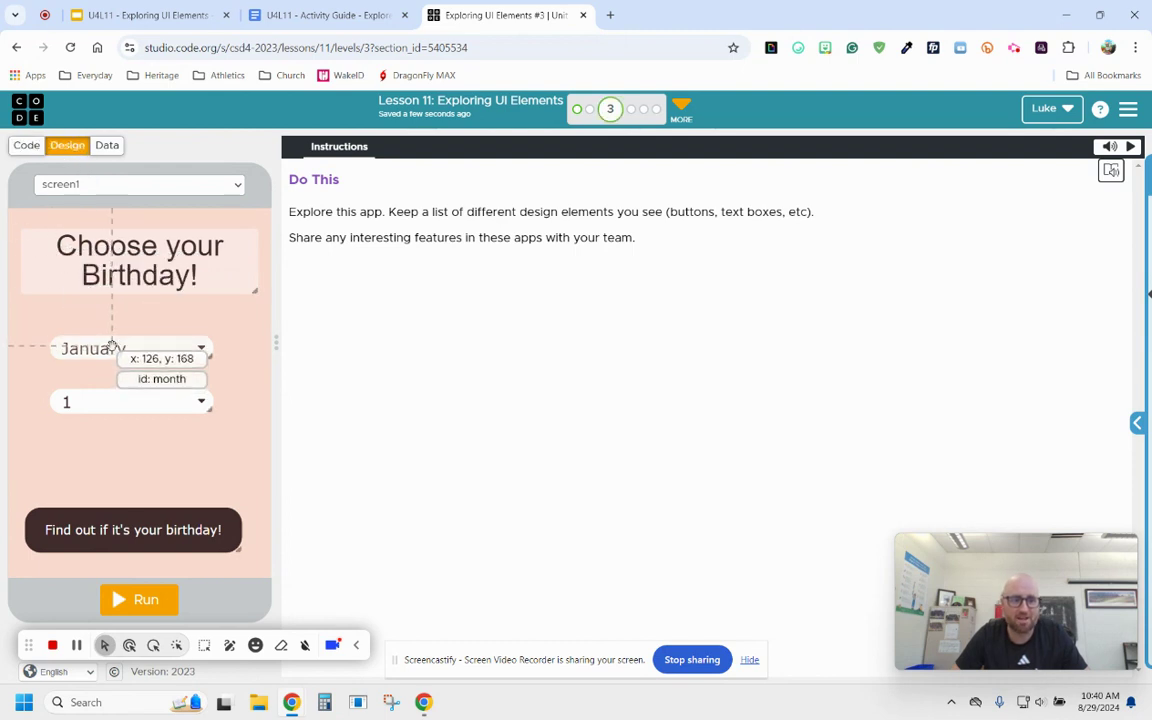
left_click(98, 148)
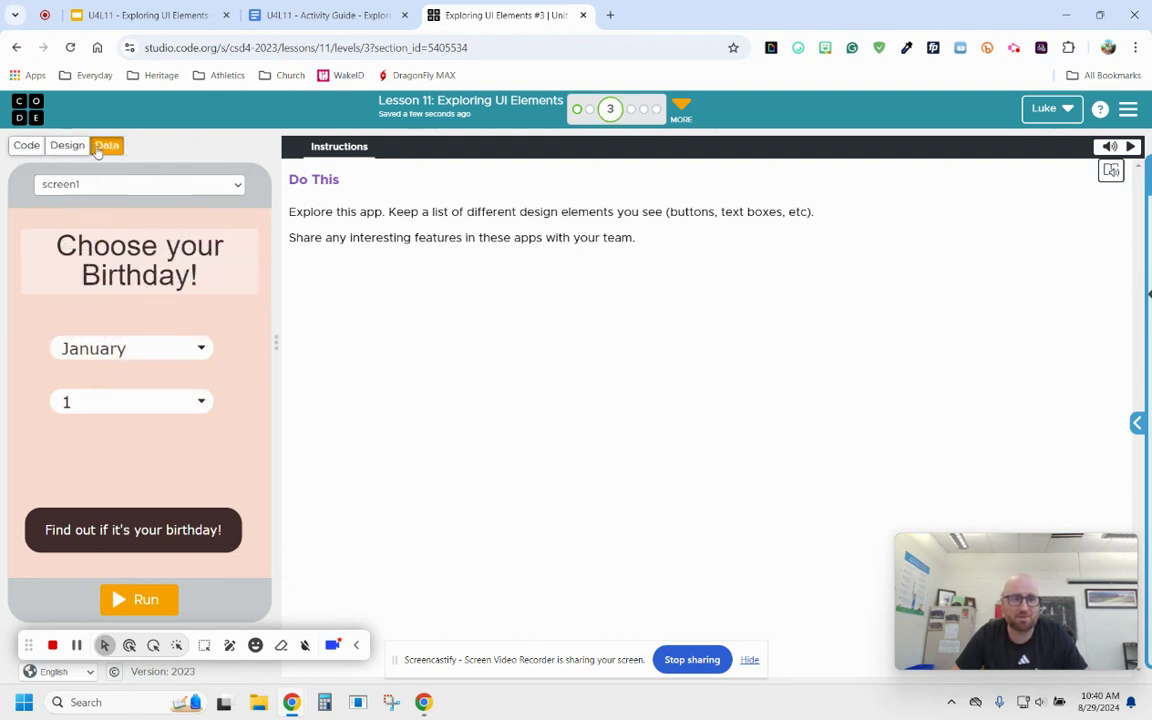
left_click(85, 183)
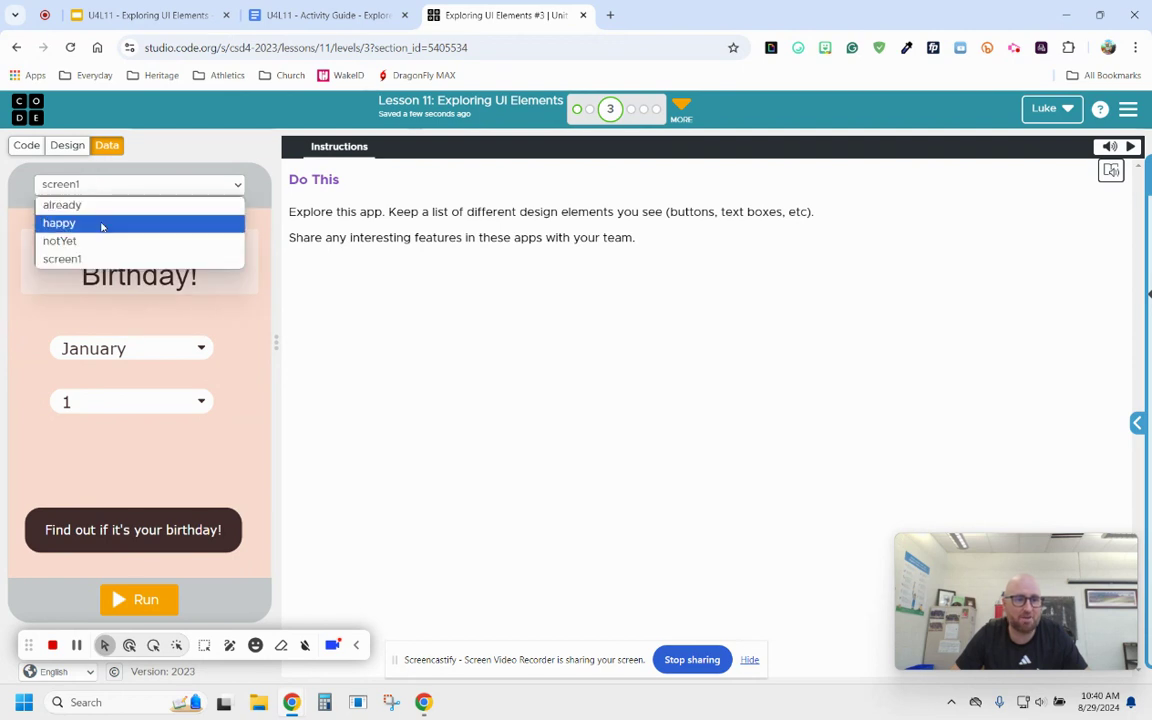
left_click(100, 225)
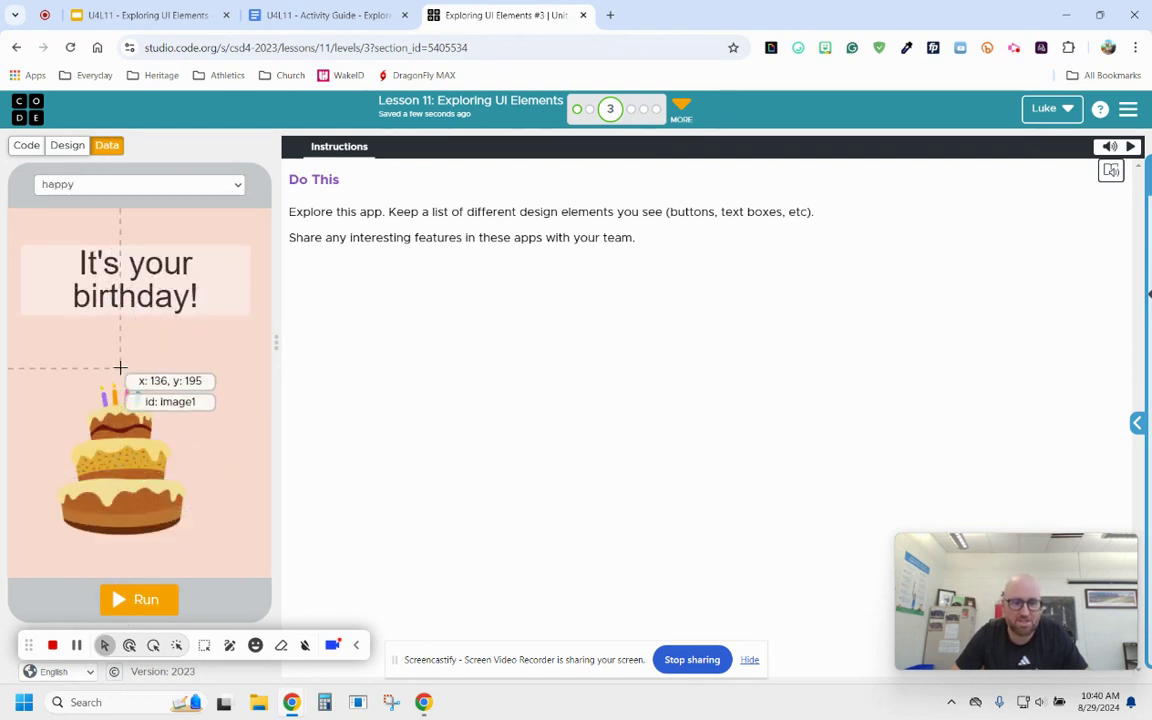
left_click(25, 147)
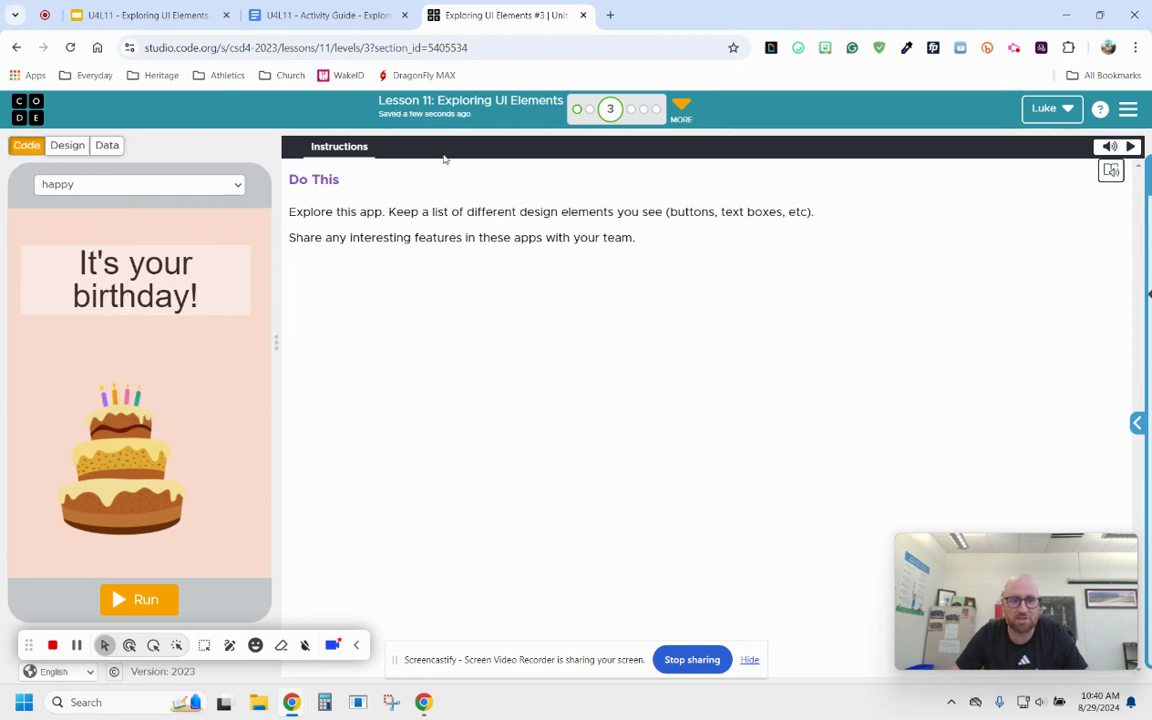
Step: Open level 1, run the "Where Should I Eat?" app, select its name field, and reset the app
left_click(578, 111)
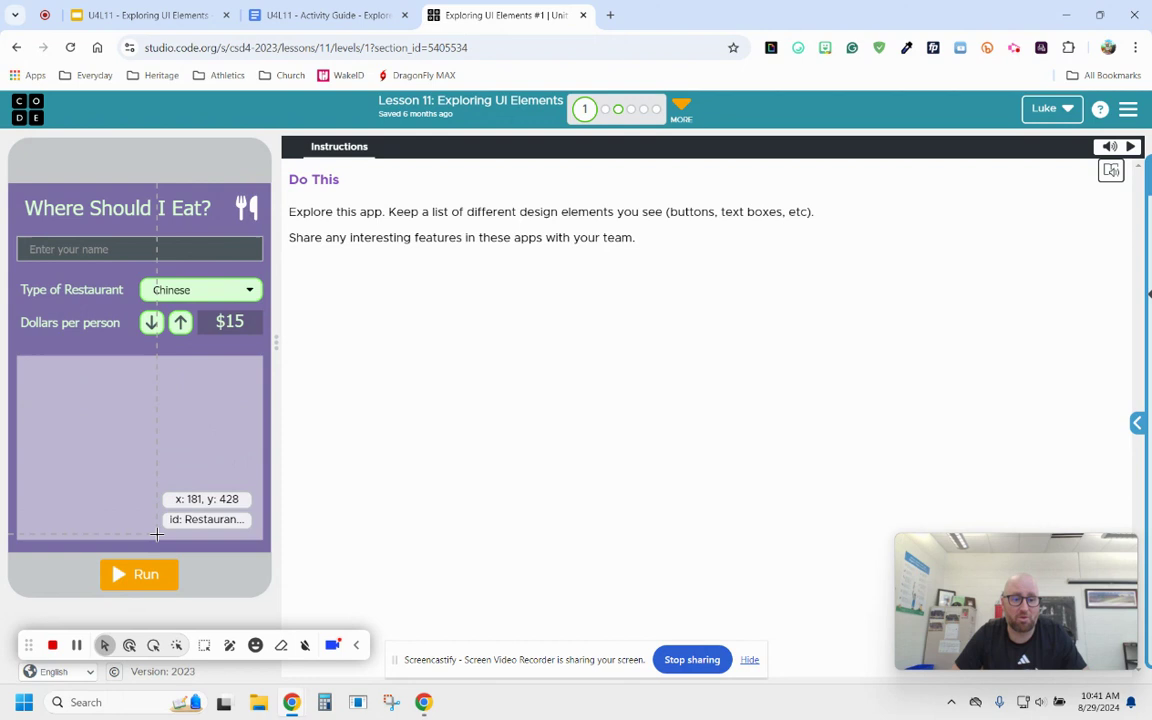
left_click(136, 587)
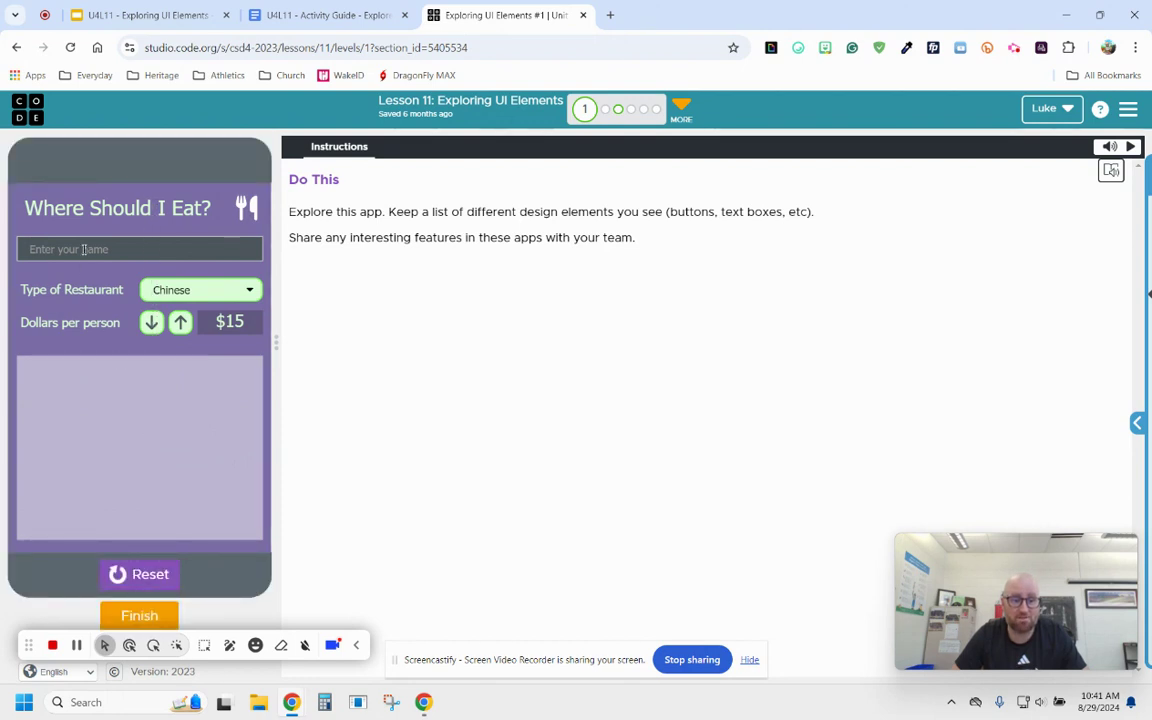
left_click(70, 251)
left_click(145, 565)
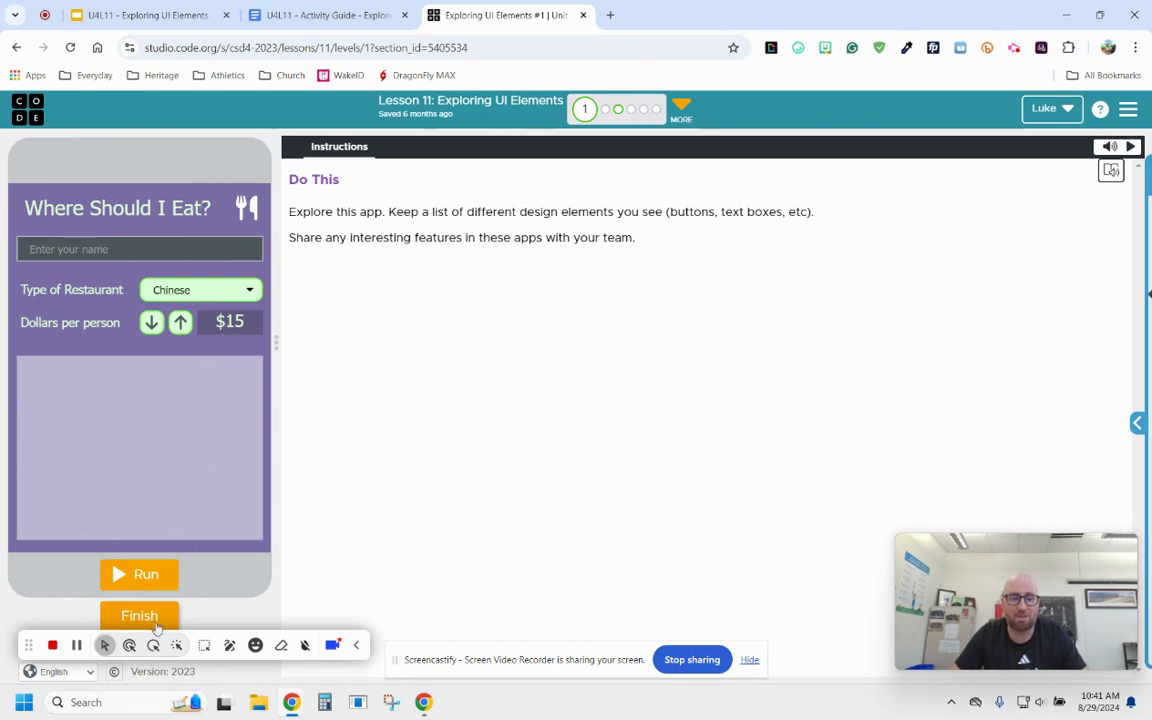
Step: Review the UI element rows in the activity guide's table, from Button down to Radio Button, ending in Button's General Use cell
left_click(272, 12)
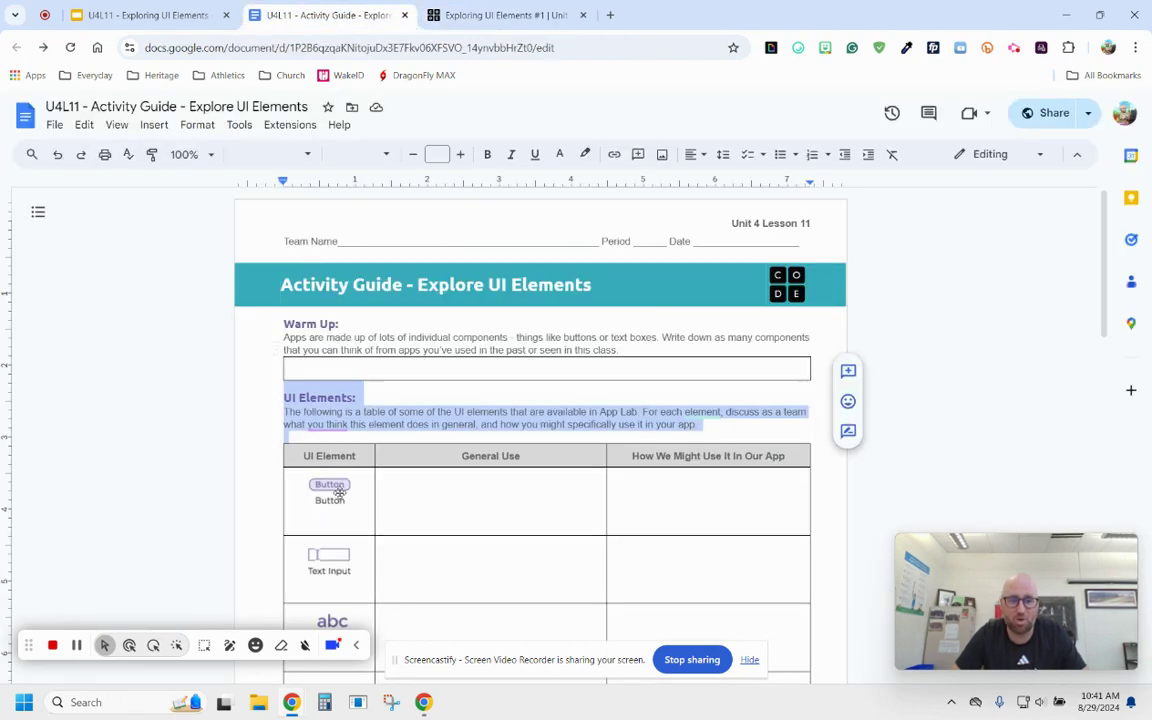
scroll(340, 492, "down", 1)
left_click(330, 420)
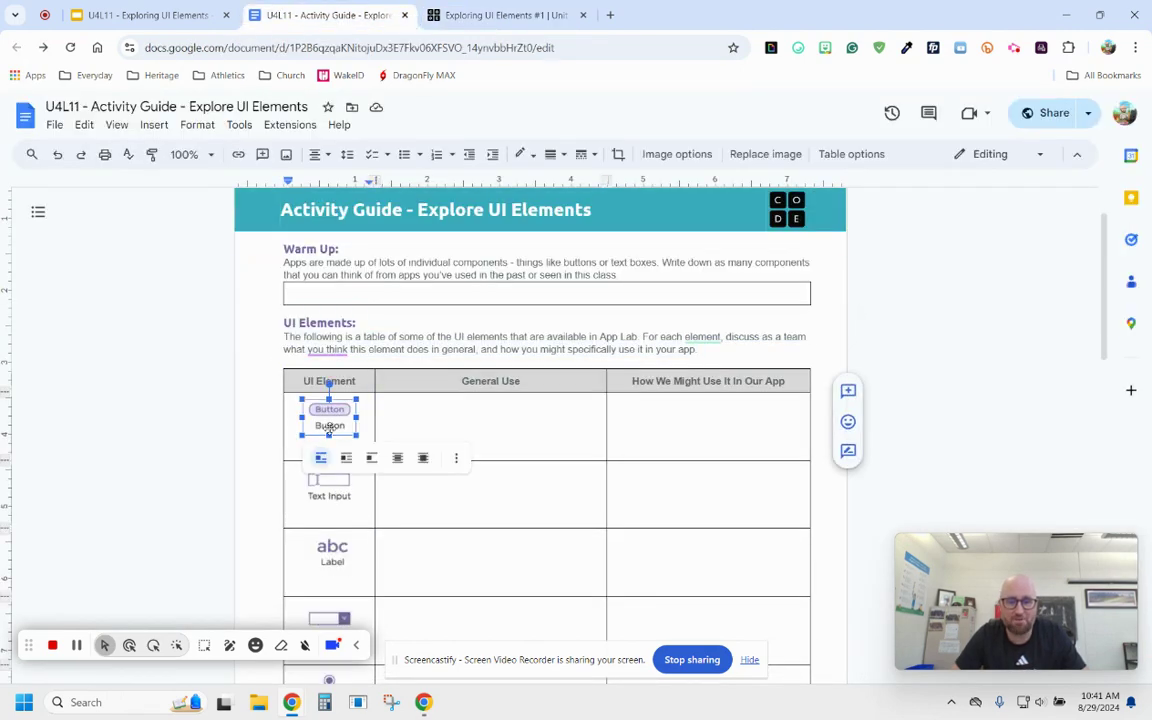
left_click(330, 485)
left_click(332, 550)
scroll(335, 552, "down", 2)
left_click(331, 466)
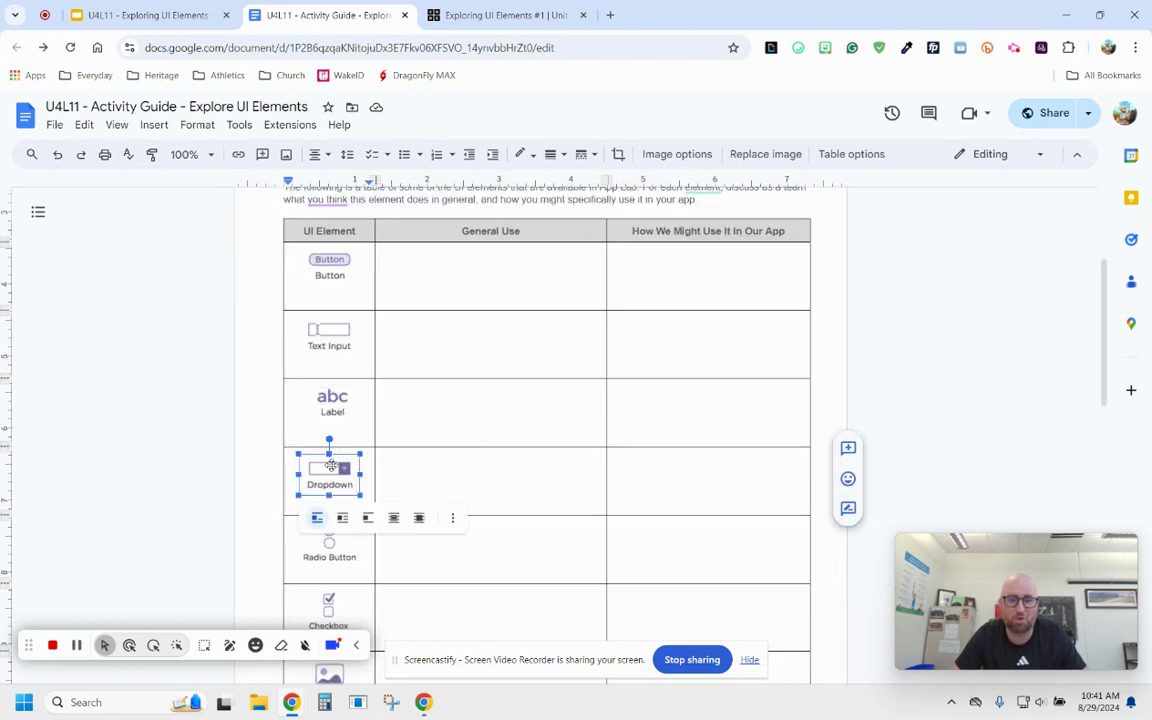
left_click(334, 557)
scroll(390, 460, "up", 1)
left_click(441, 371)
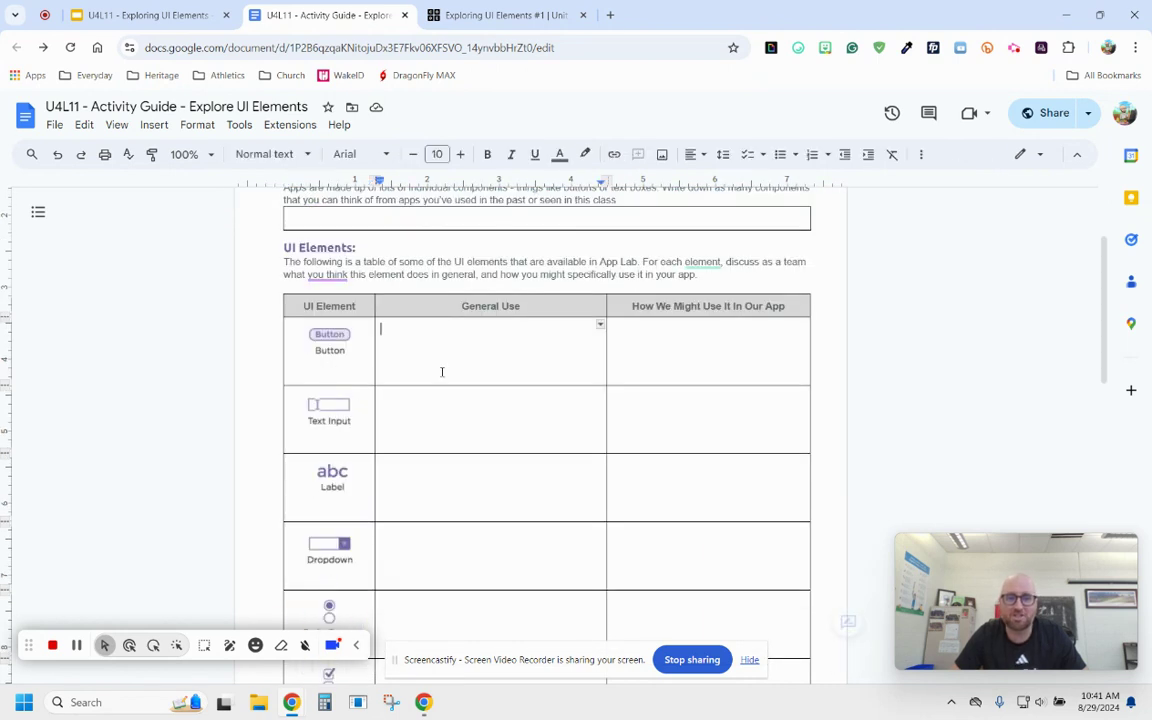
Step: Run the "Where Should I Eat?" app on Code.org, try its dollars-per-person arrows down to $5, and reset it
left_click(485, 14)
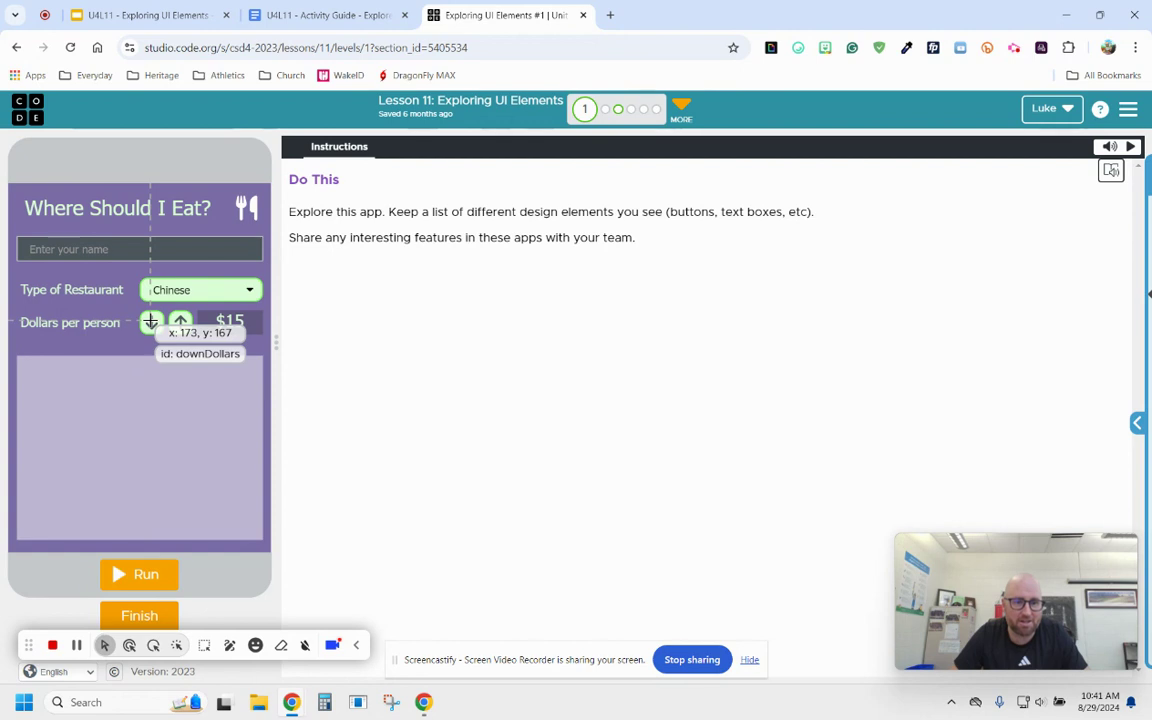
left_click(155, 578)
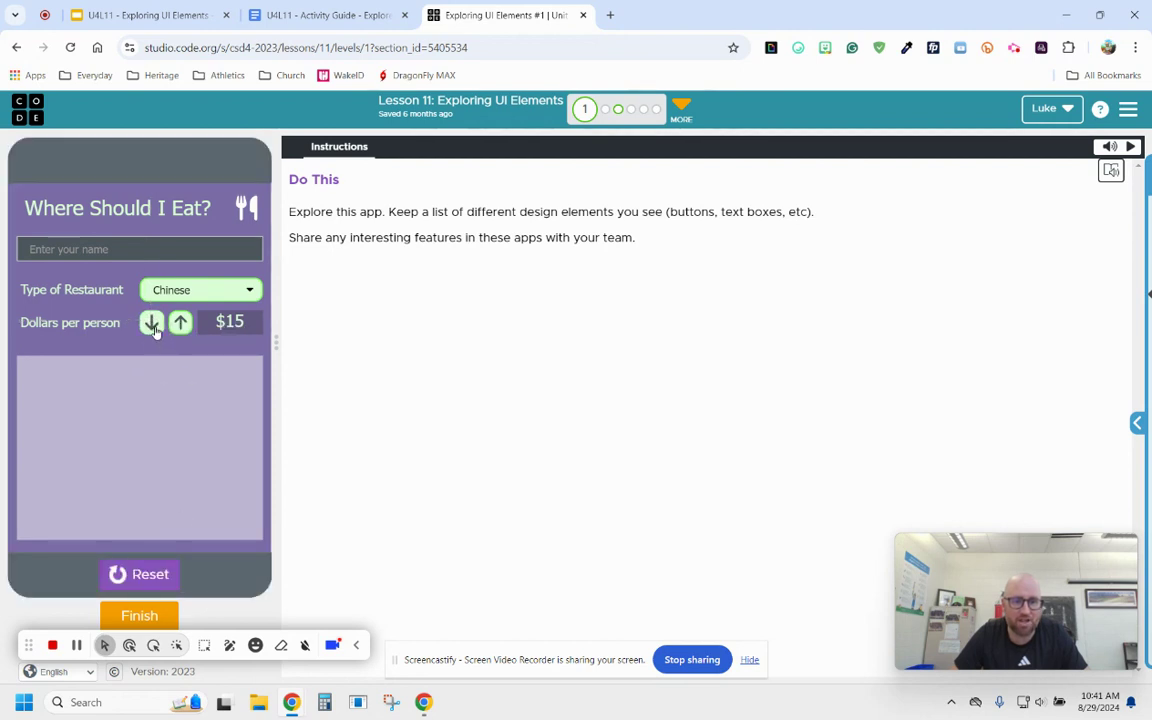
left_click(152, 324)
left_click(152, 324)
left_click(180, 322)
left_click(152, 324)
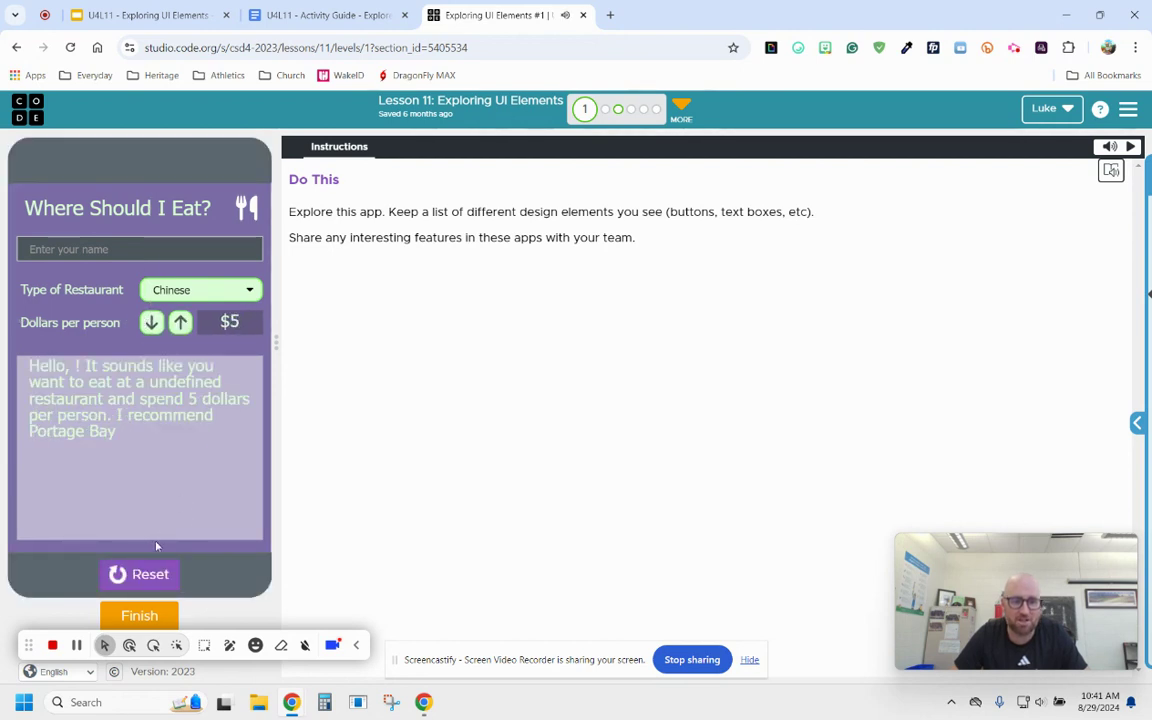
left_click(139, 576)
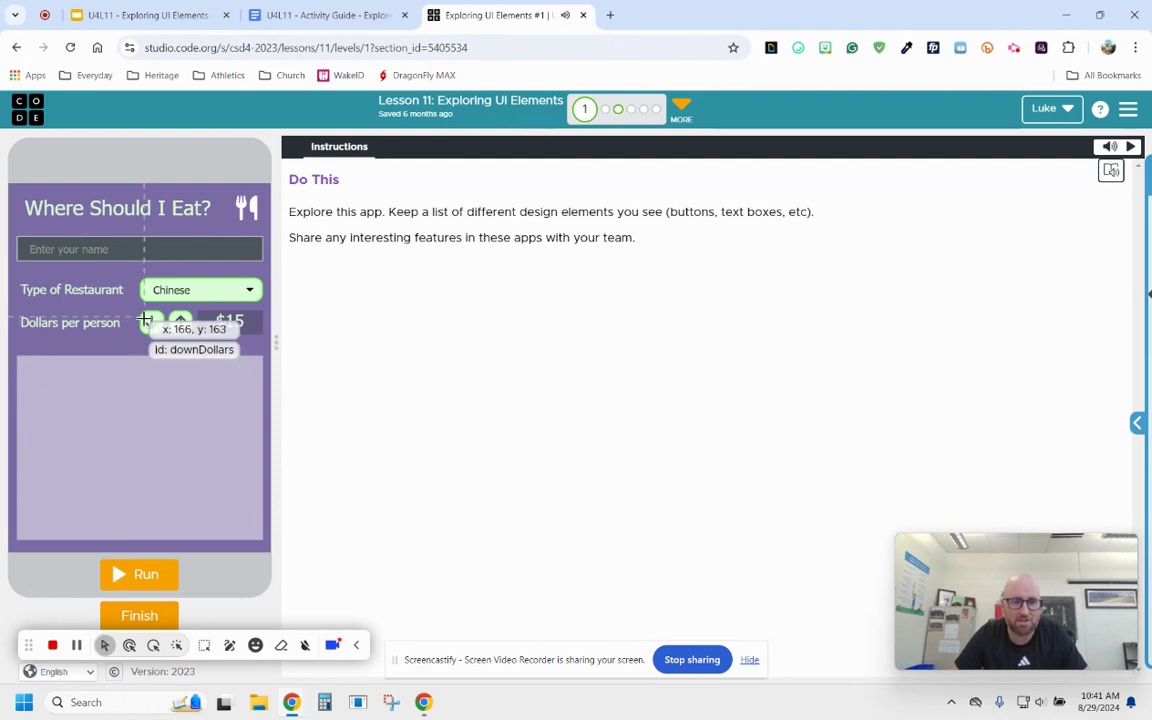
Step: Describe Button's general use as "Allows user to click on something that creates an action." and its app use as "I'll use buttons to help with my navigation."
left_click(329, 12)
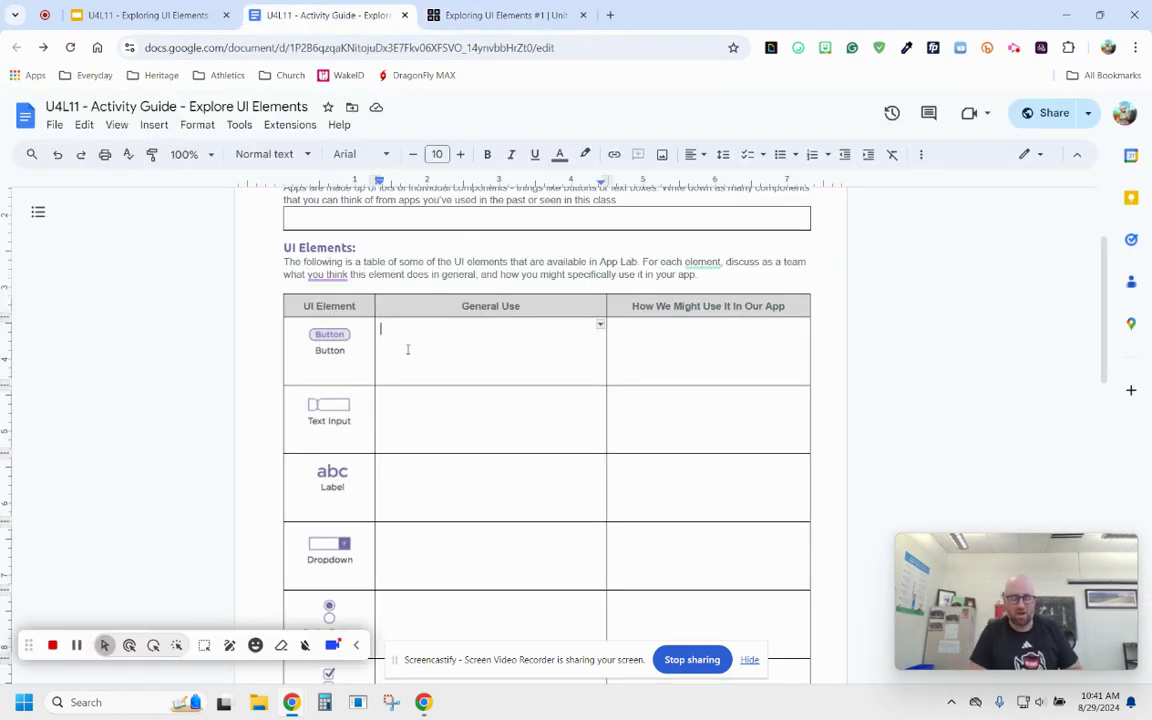
type("Allows user to click on something that creates an action.")
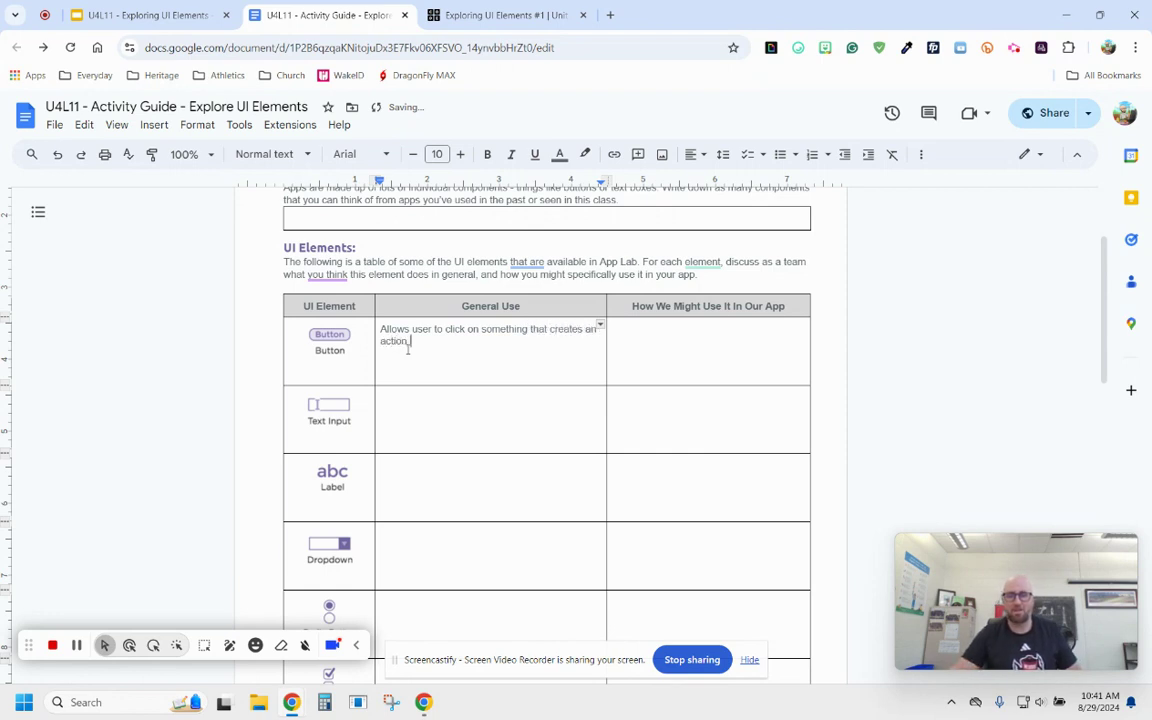
left_click(702, 338)
type("I")
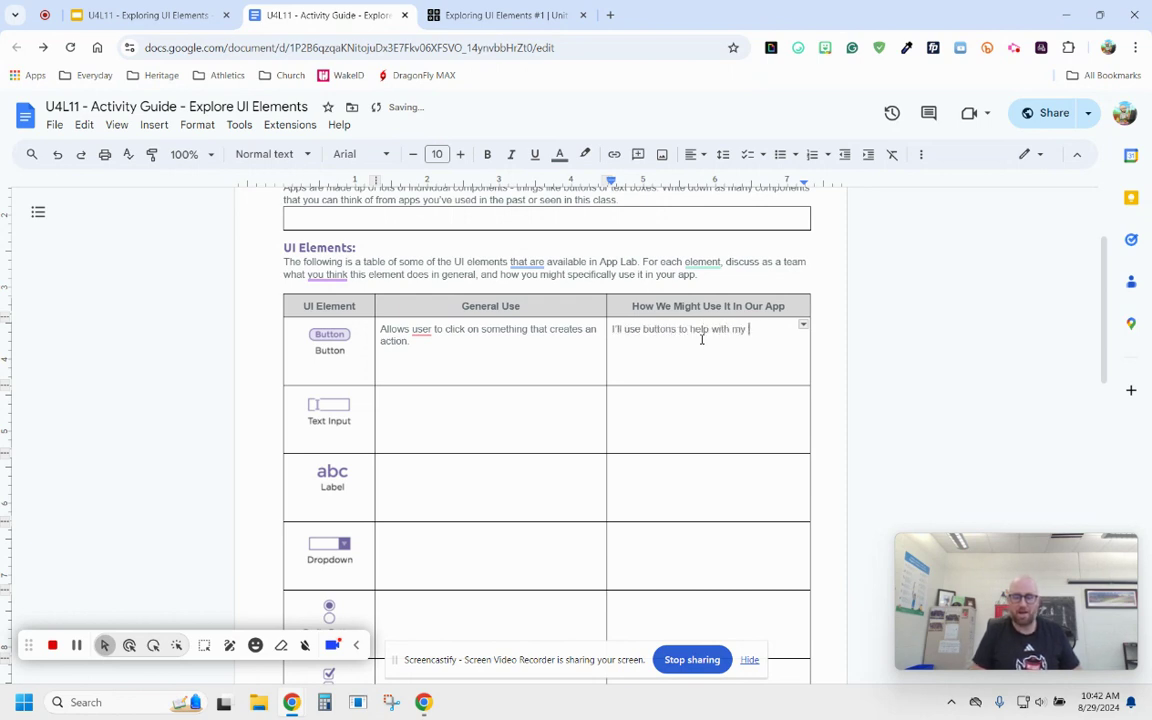
type(".")
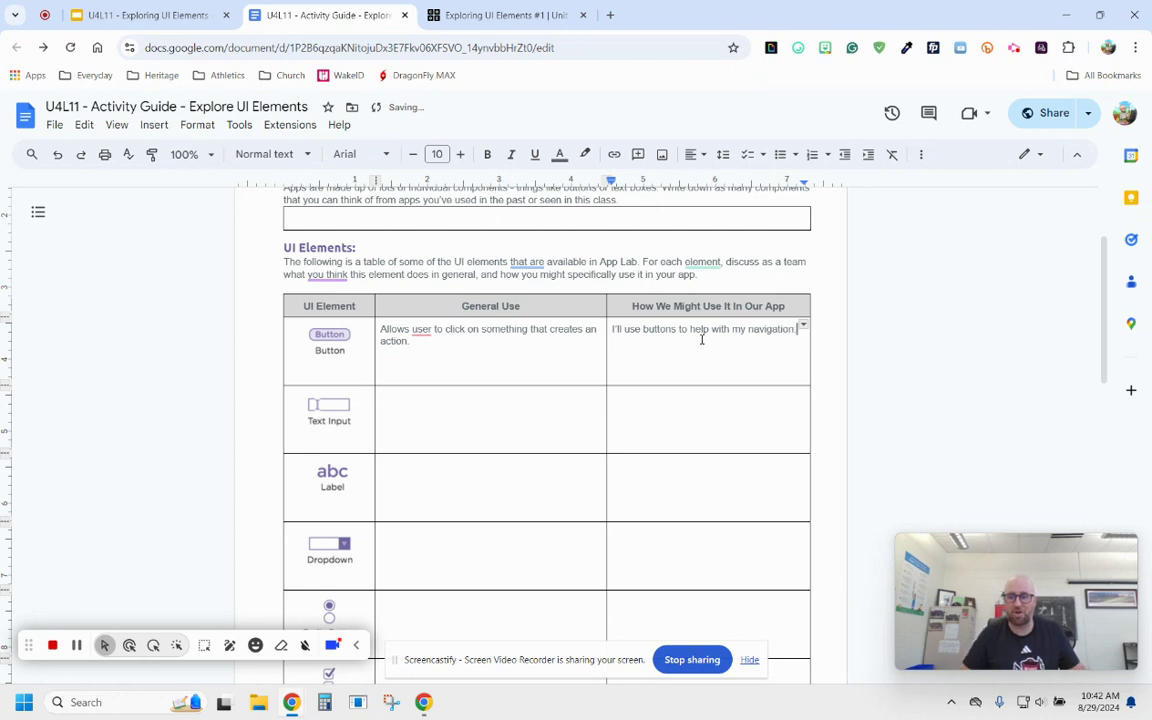
Step: Review the activity guide's remaining UI element rows down to Slider, and open level 5 of the Code.org lesson
scroll(476, 432, "down", 4)
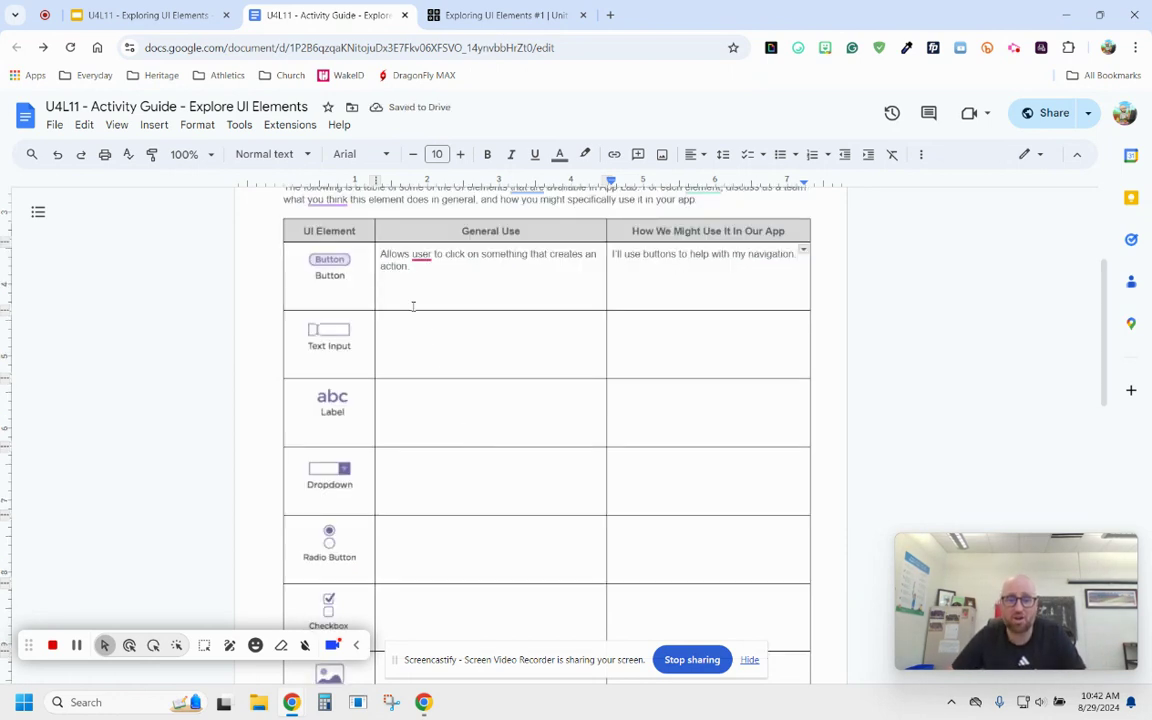
scroll(341, 573, "down", 3)
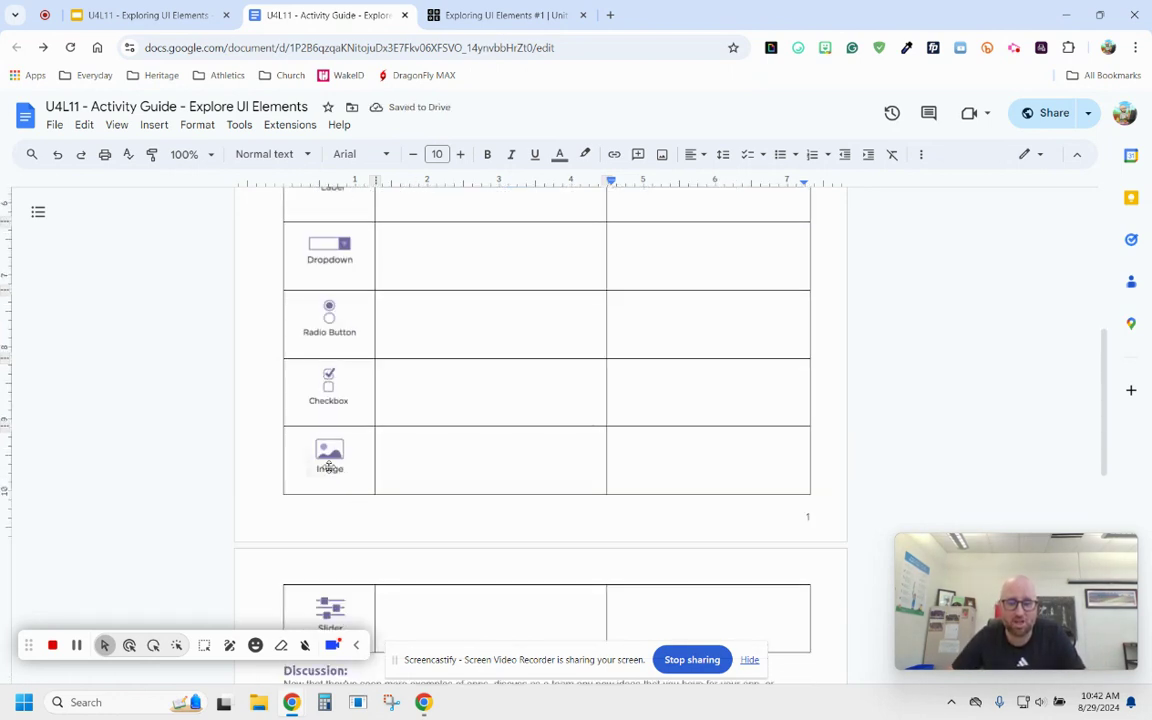
scroll(330, 420, "up", 1)
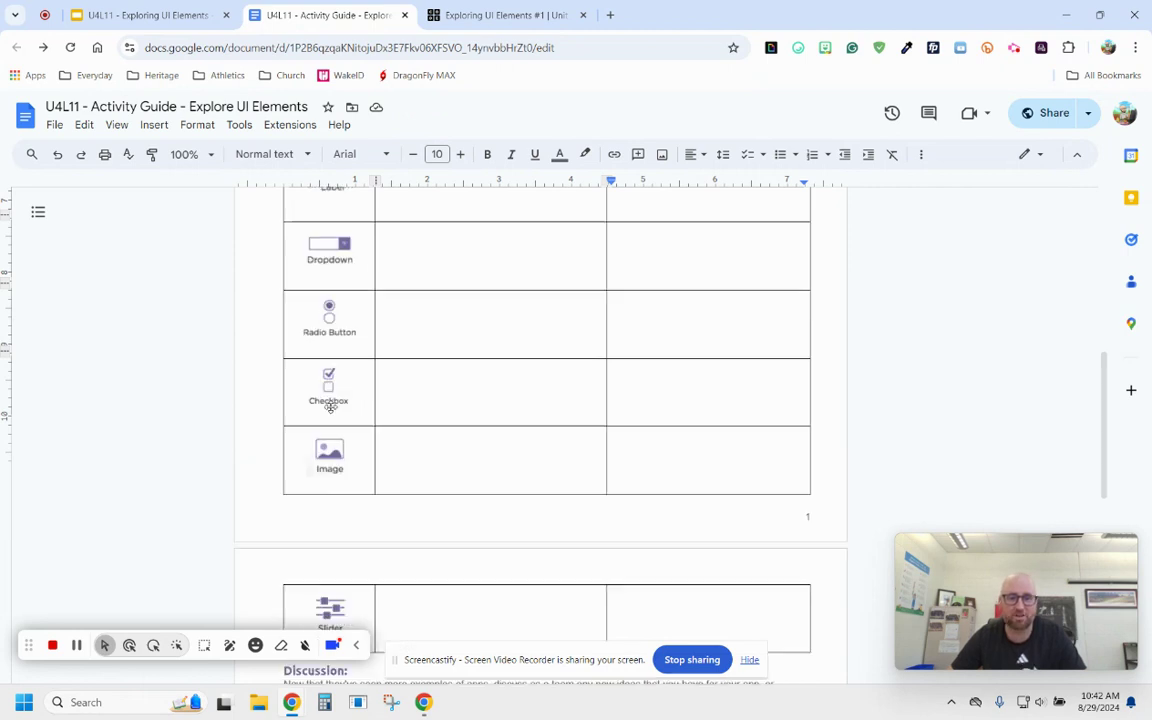
scroll(331, 319, "up", 1)
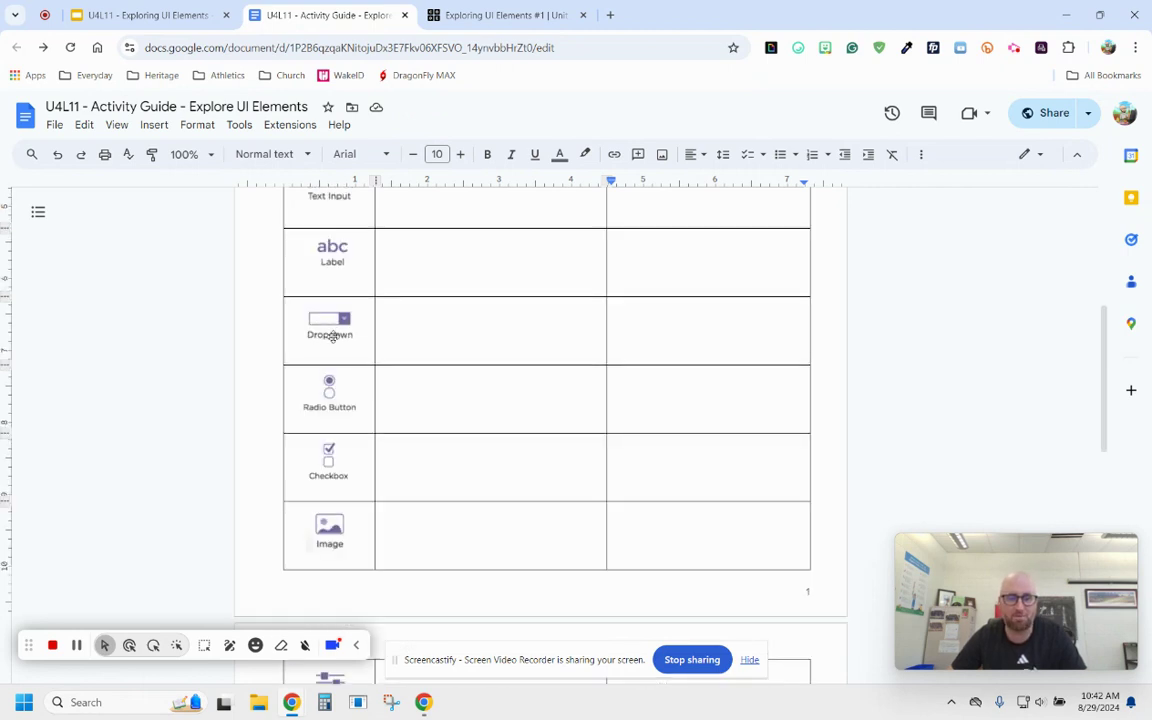
left_click(498, 15)
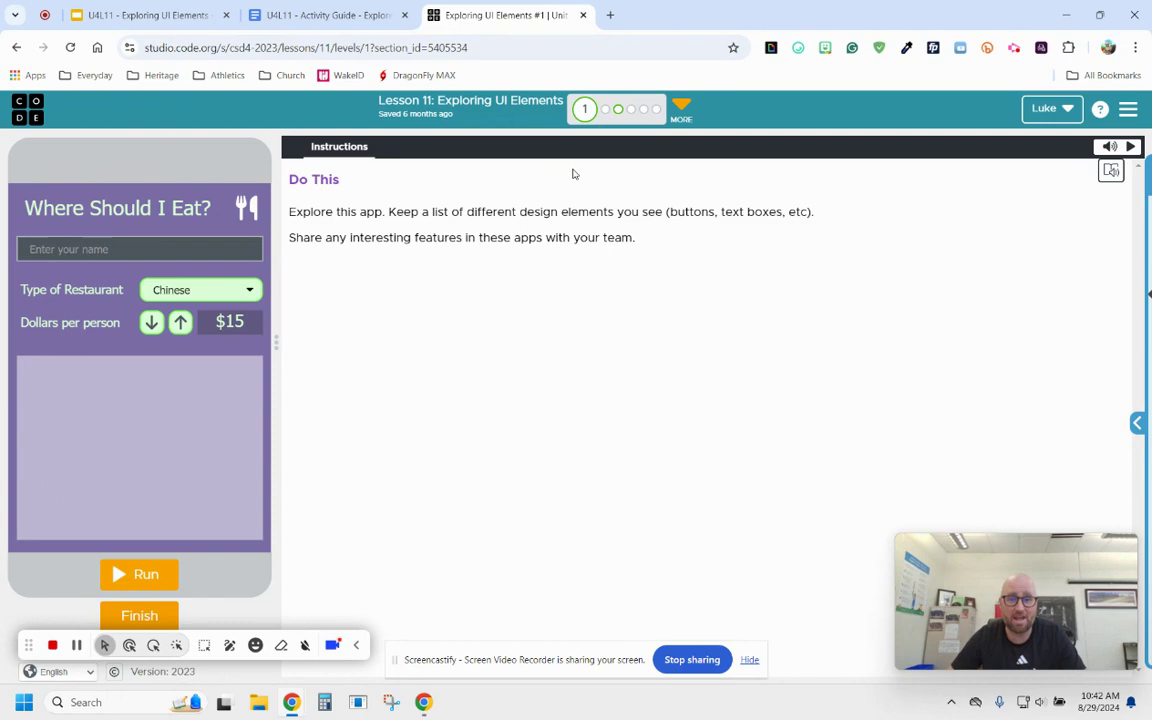
left_click(644, 108)
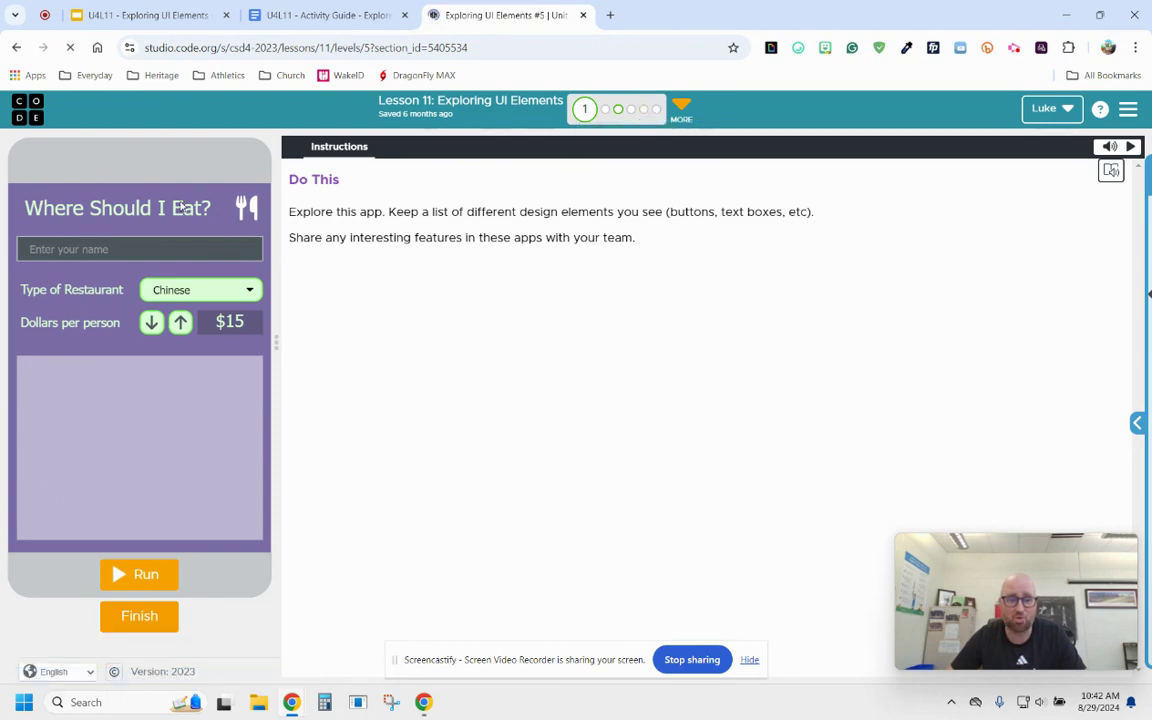
Step: Return to the activity guide and review its Discussion and Wrap Up sections, ending in the Wrap Up answer box
left_click(344, 12)
scroll(507, 347, "up", 3)
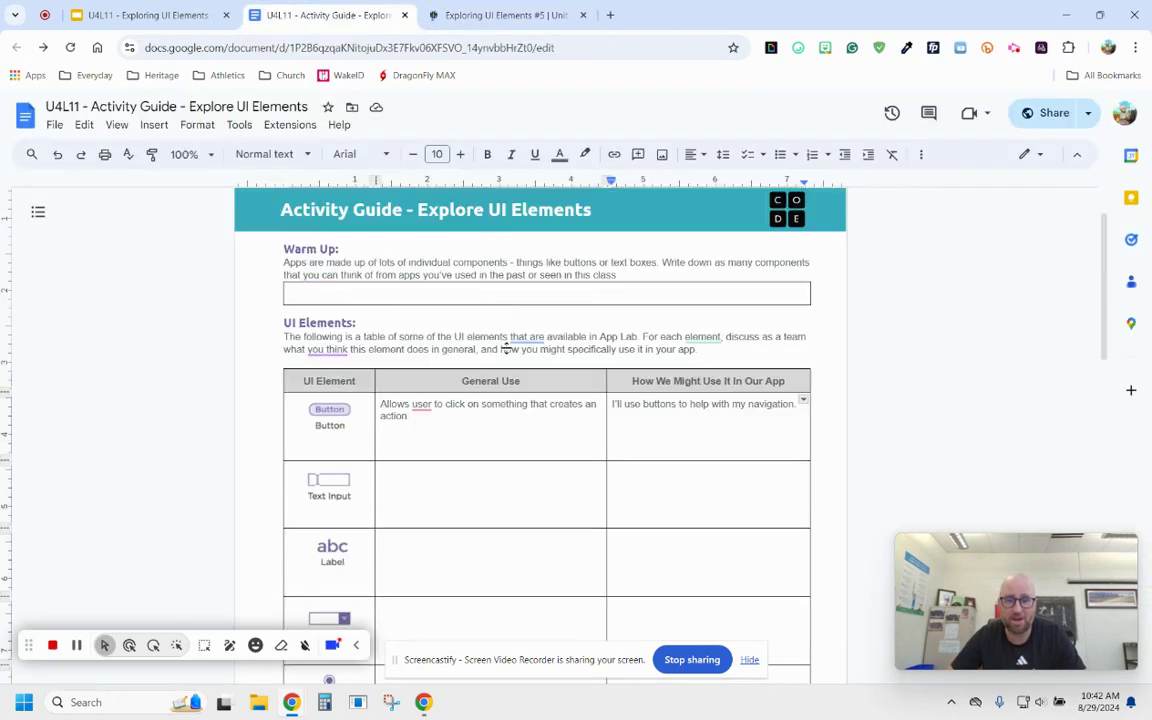
scroll(634, 571, "down", 5)
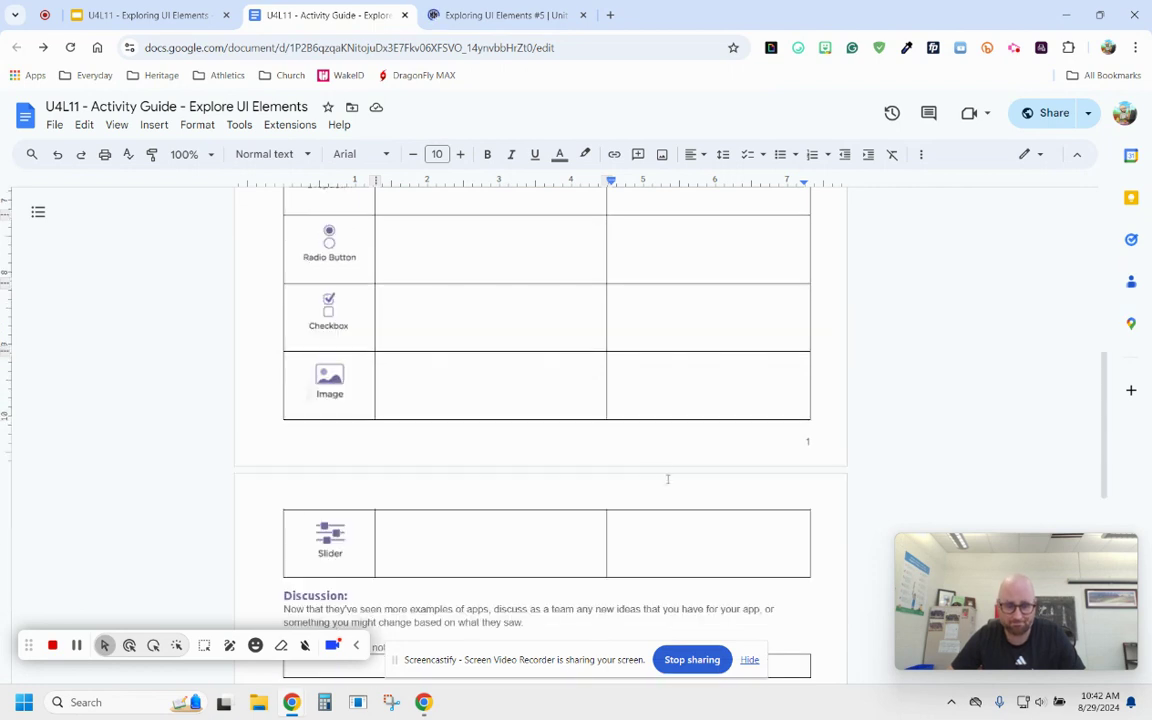
scroll(603, 418, "down", 2)
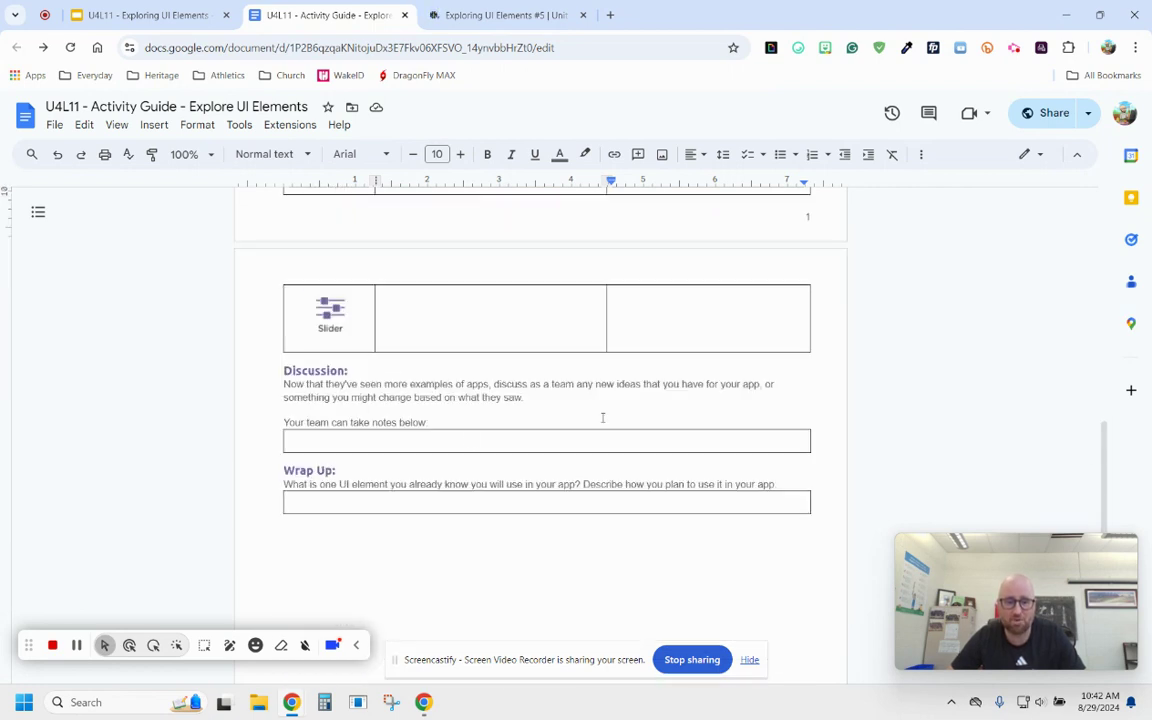
left_click(314, 441)
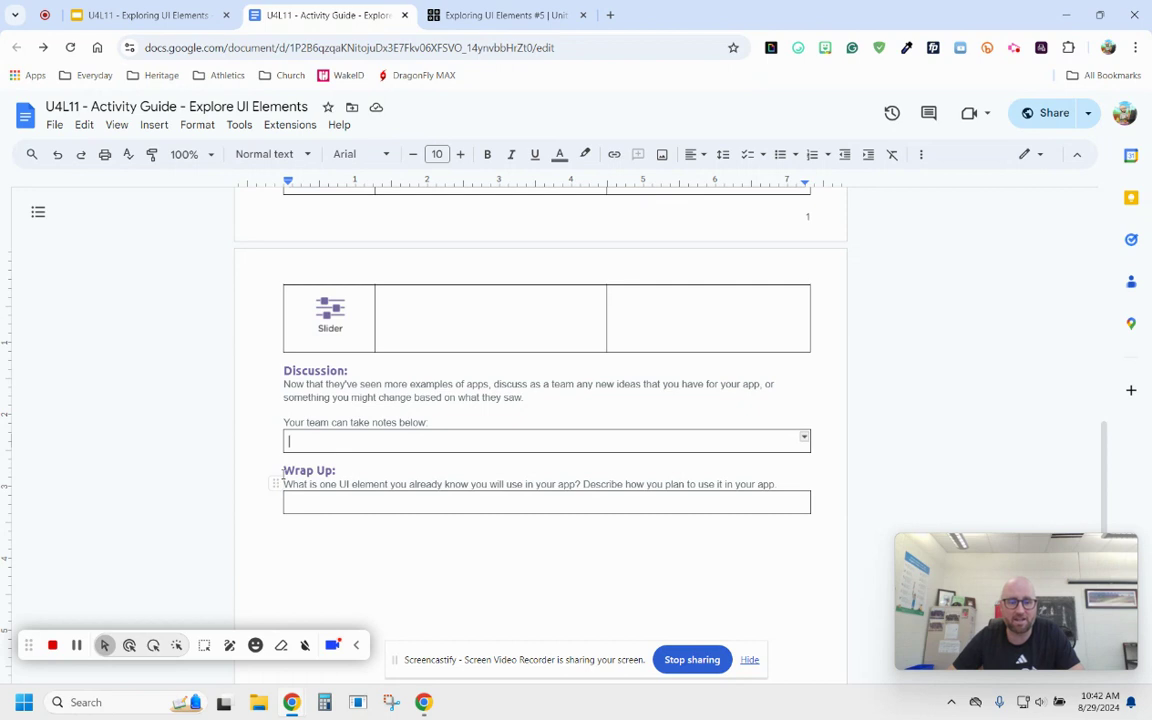
left_click_drag(283, 474, 355, 512)
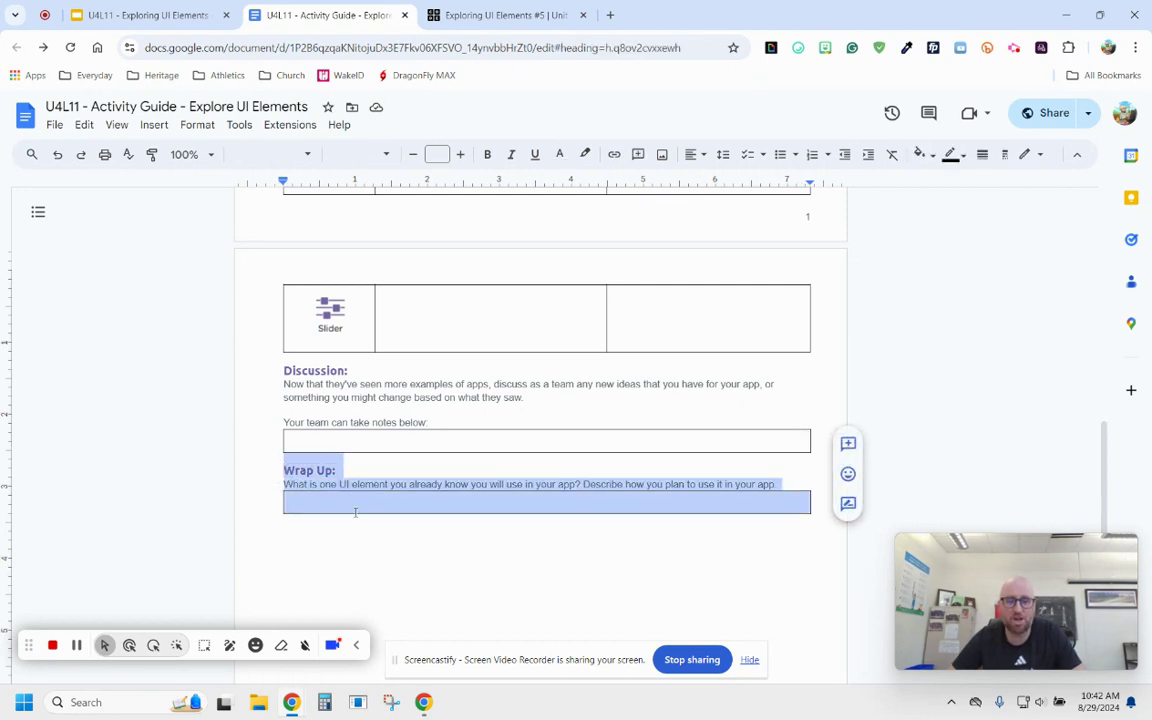
left_click(355, 512)
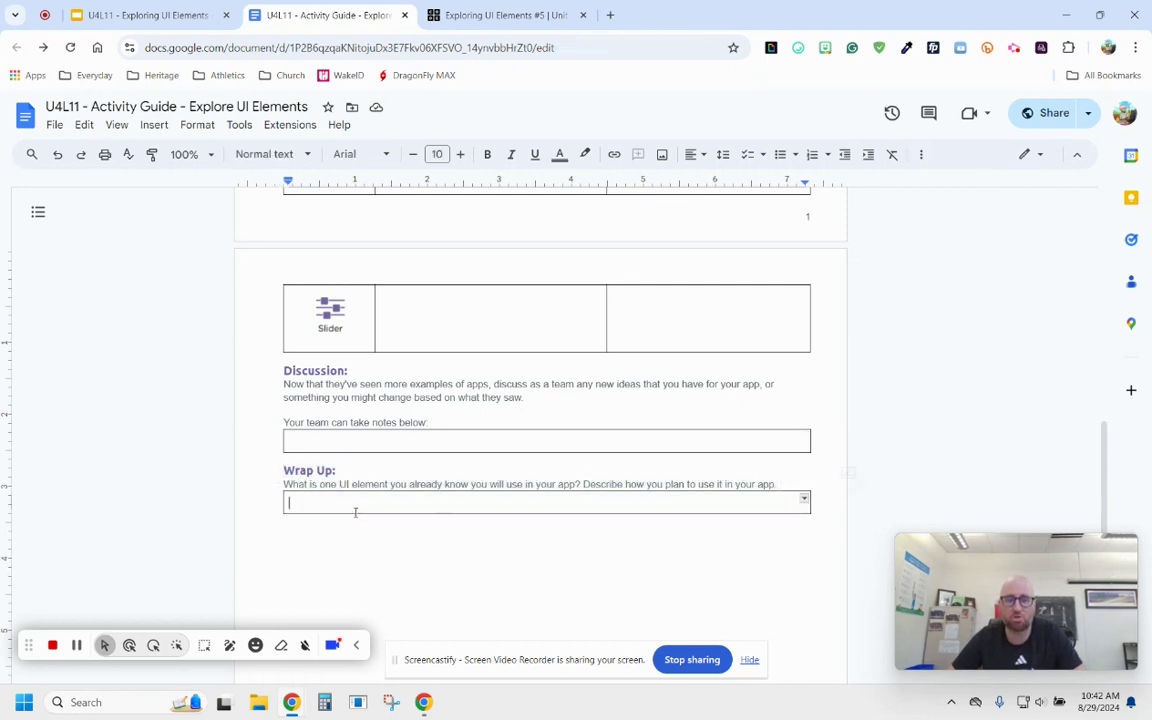